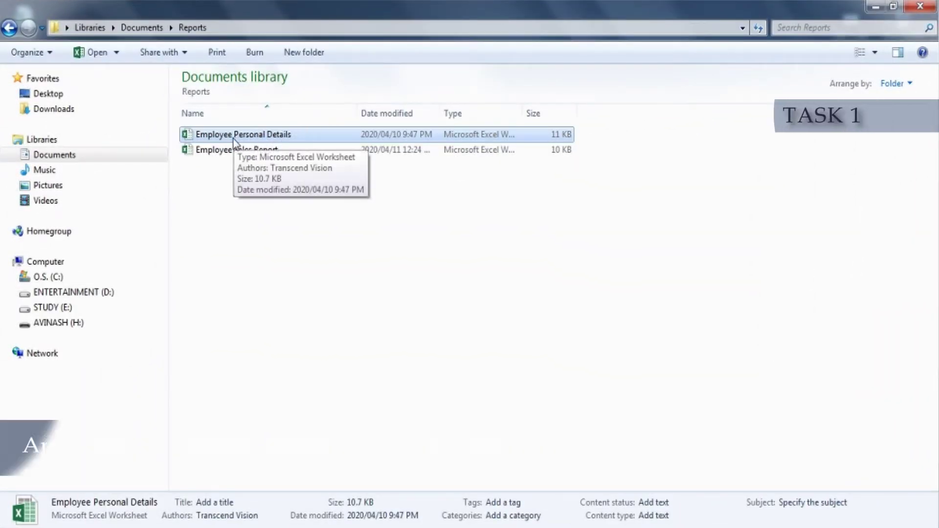
# - Open the Employee Personal Details workbook and review its names, birth dates and addresses
pyautogui.doubleClick(234, 139)
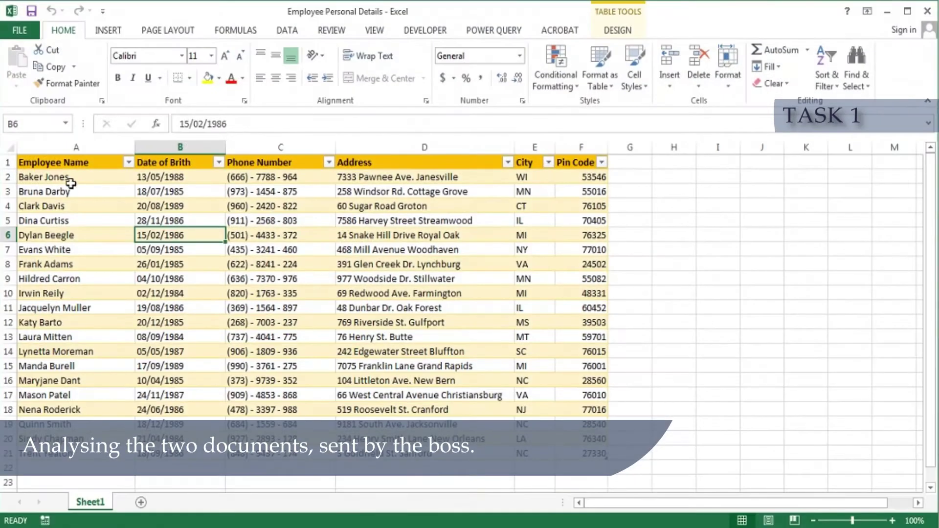
pyautogui.moveTo(71, 183); pyautogui.dragTo(225, 266)
pyautogui.click(421, 235)
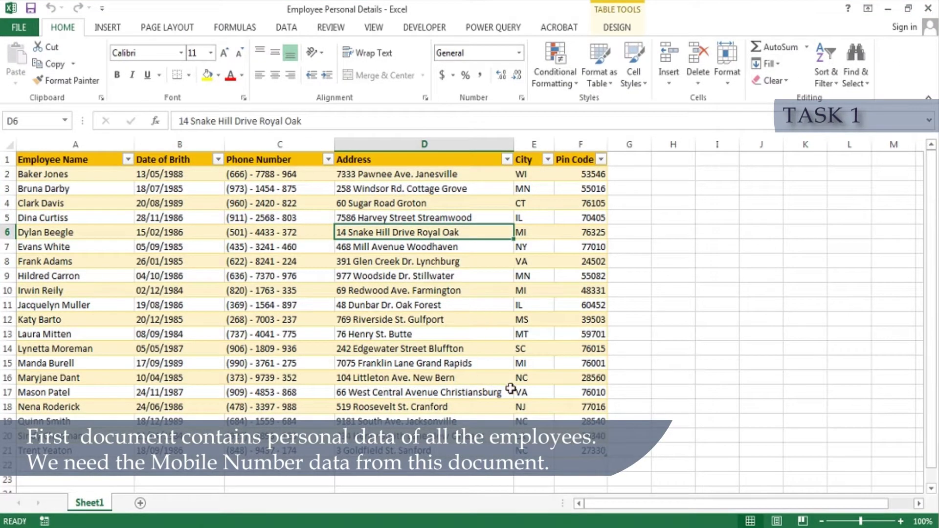
# - Close Employee Personal Details and open the Employee Sales Report workbook
pyautogui.click(928, 8)
pyautogui.click(235, 152)
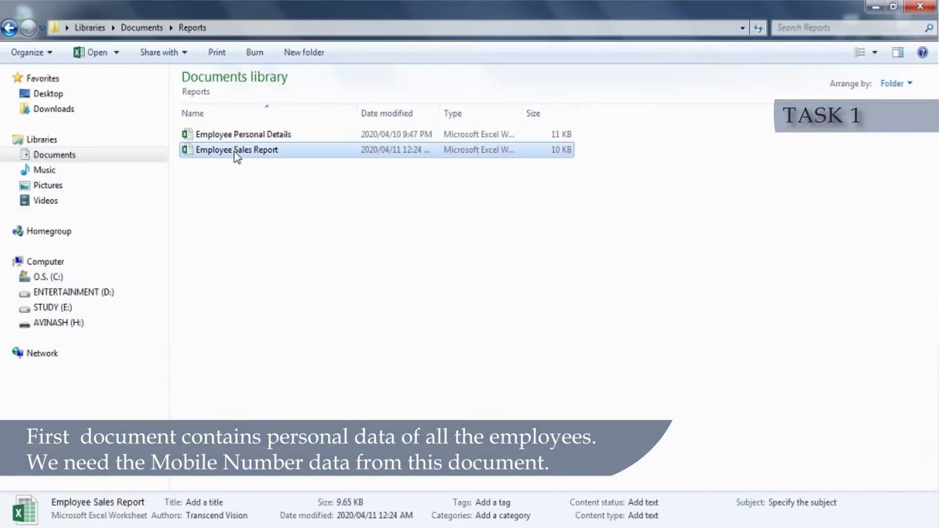
pyautogui.doubleClick(235, 152)
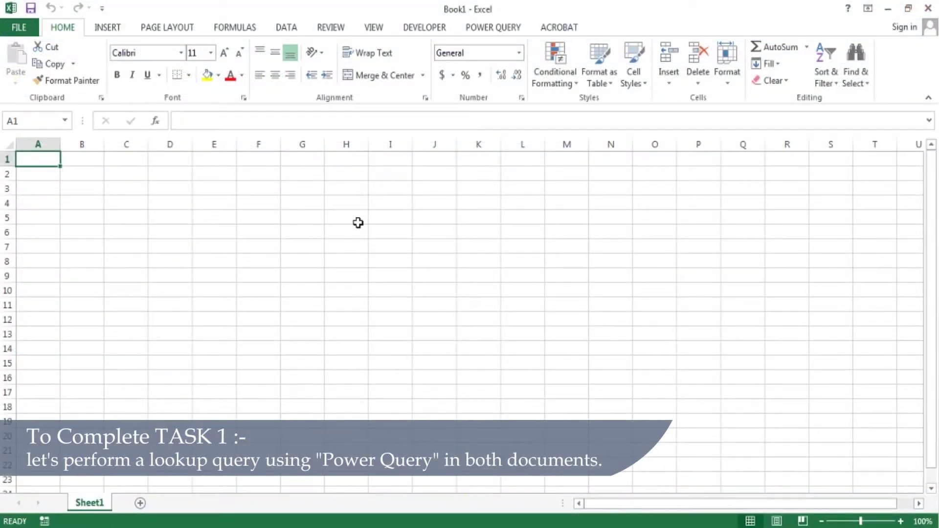
# - Import the EmpDetails table from Reports\Employee Personal Details.xlsx as a connection-only query
pyautogui.click(490, 31)
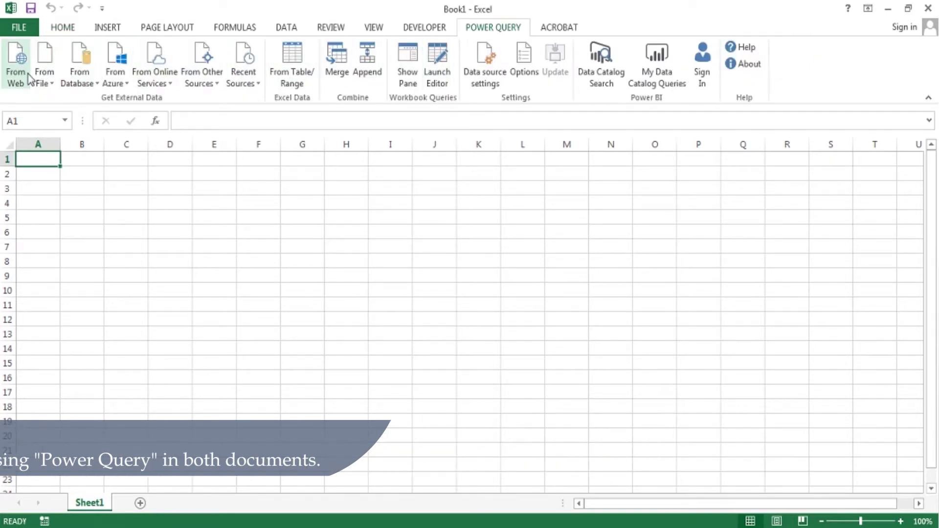
pyautogui.click(48, 82)
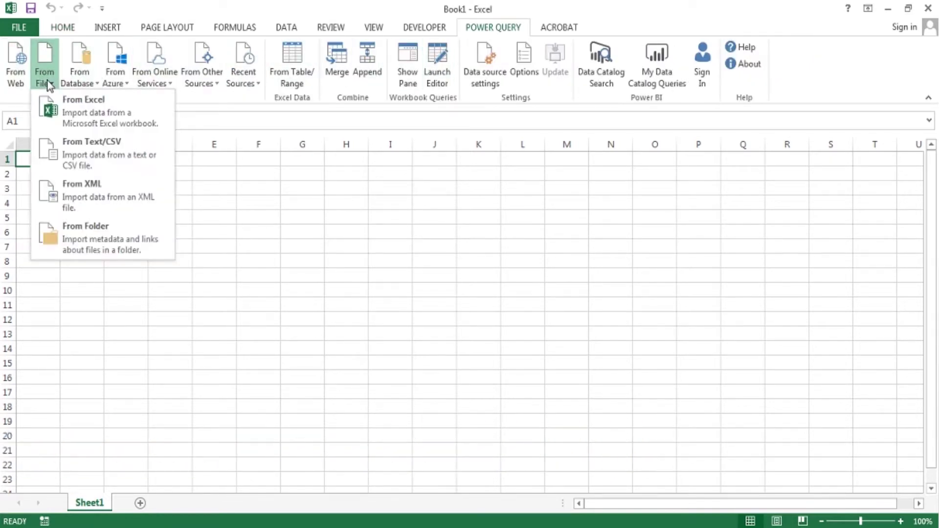
pyautogui.click(78, 105)
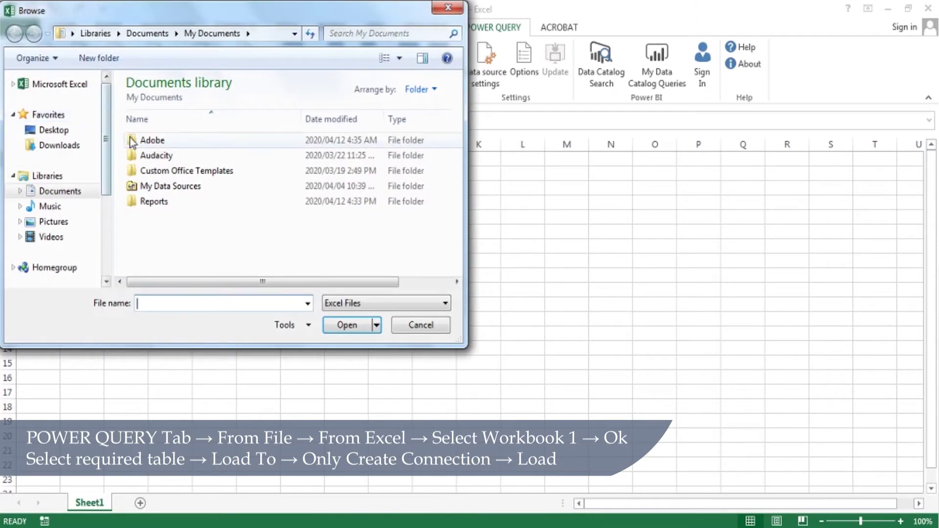
pyautogui.doubleClick(137, 206)
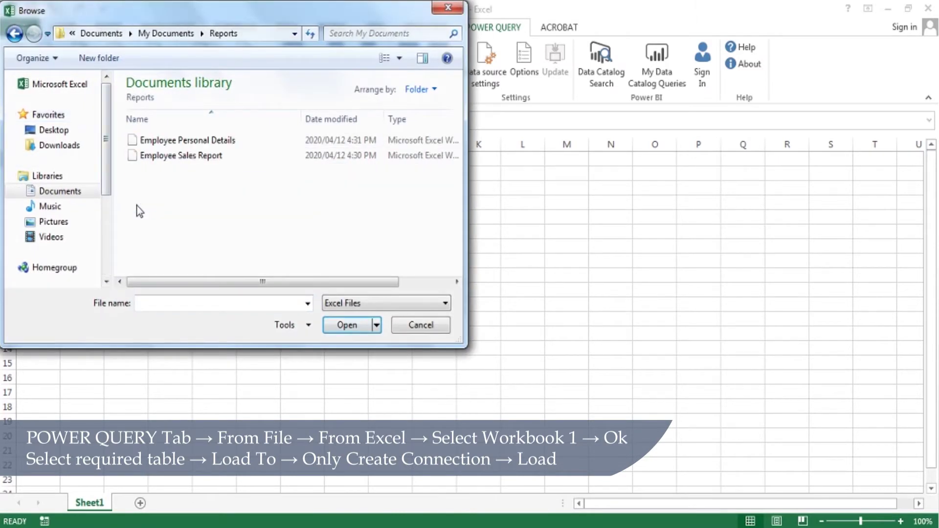
pyautogui.click(181, 140)
pyautogui.click(339, 317)
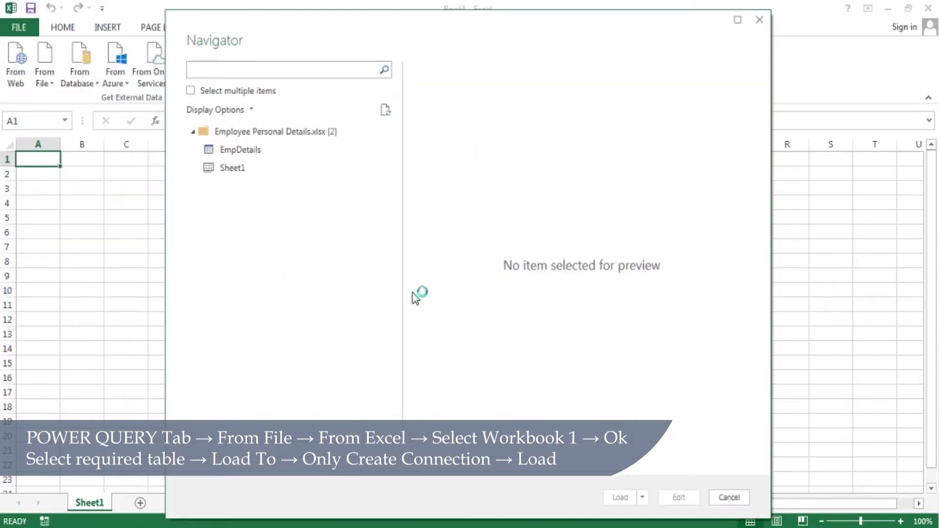
pyautogui.click(253, 153)
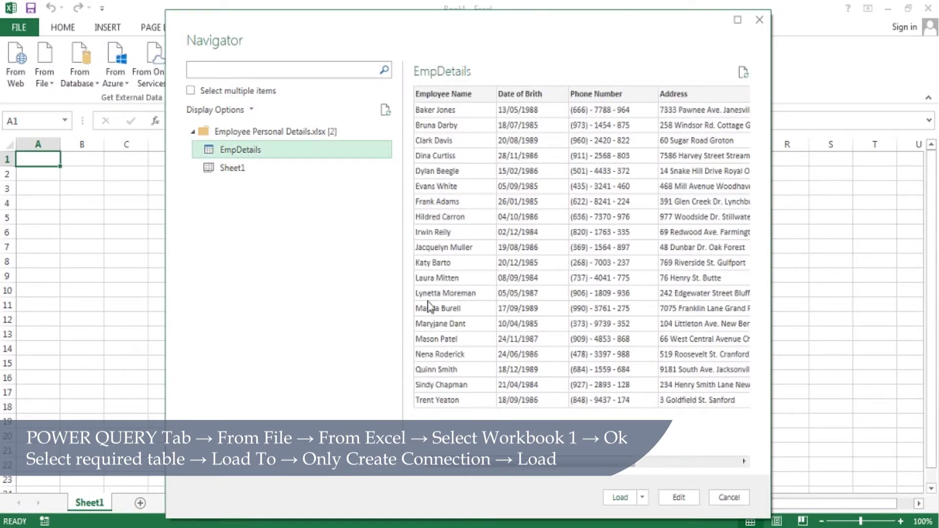
pyautogui.click(643, 497)
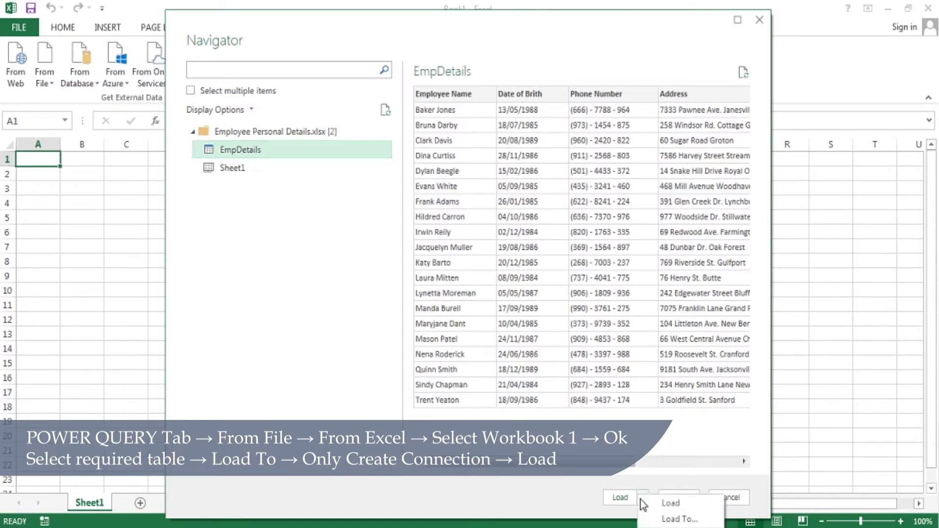
pyautogui.click(668, 516)
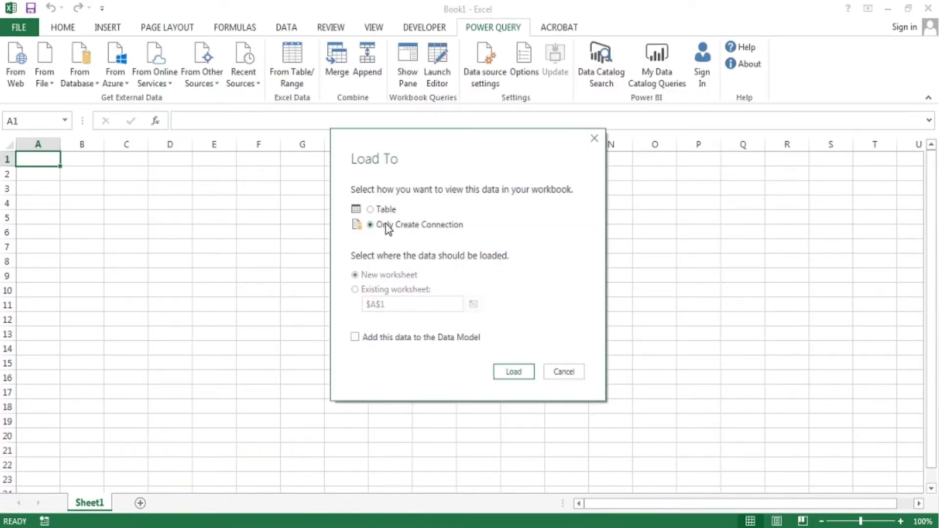
pyautogui.click(513, 372)
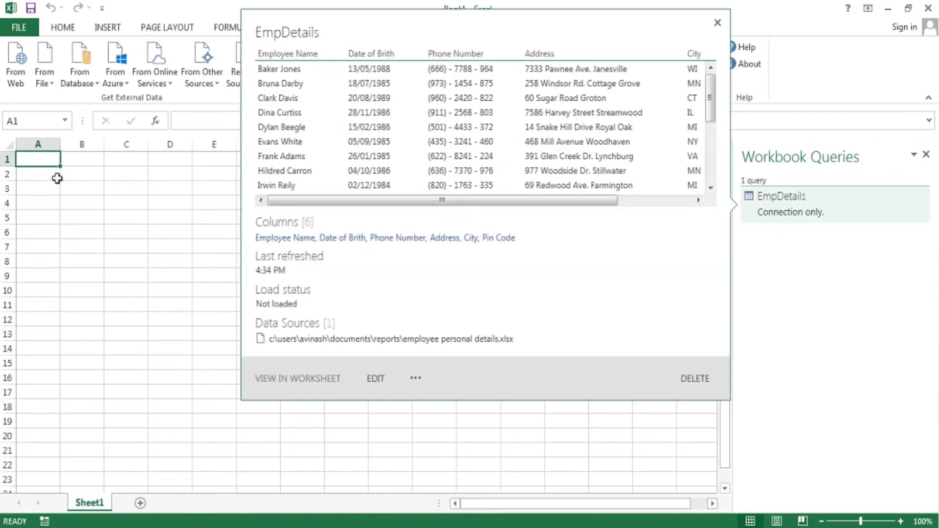
pyautogui.click(43, 82)
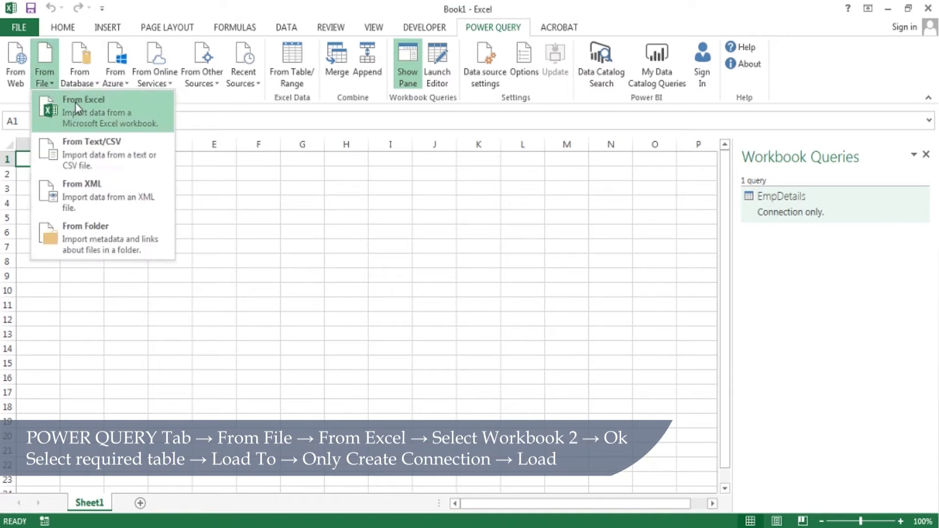
# - Import the Sales_Report table from Employee Sales Report.xlsx as a connection-only query
pyautogui.click(75, 105)
pyautogui.click(200, 158)
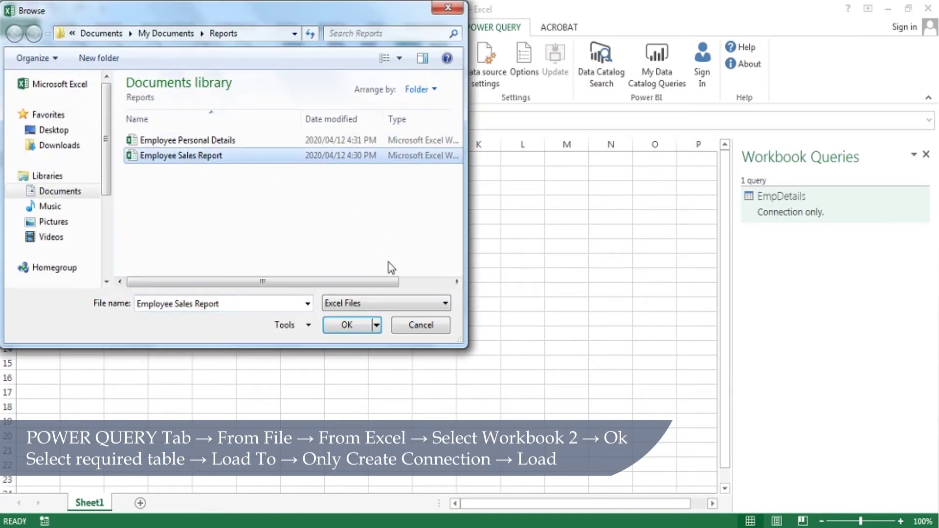
pyautogui.click(347, 326)
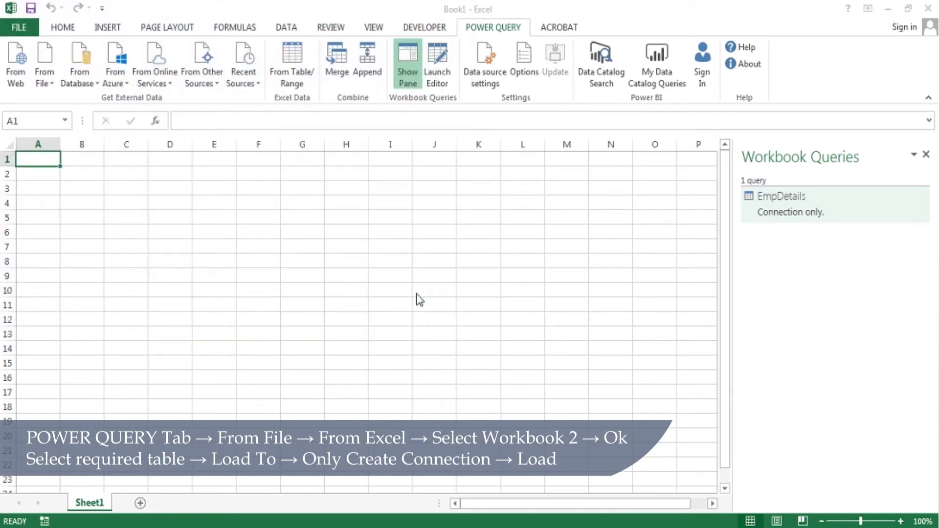
pyautogui.click(254, 155)
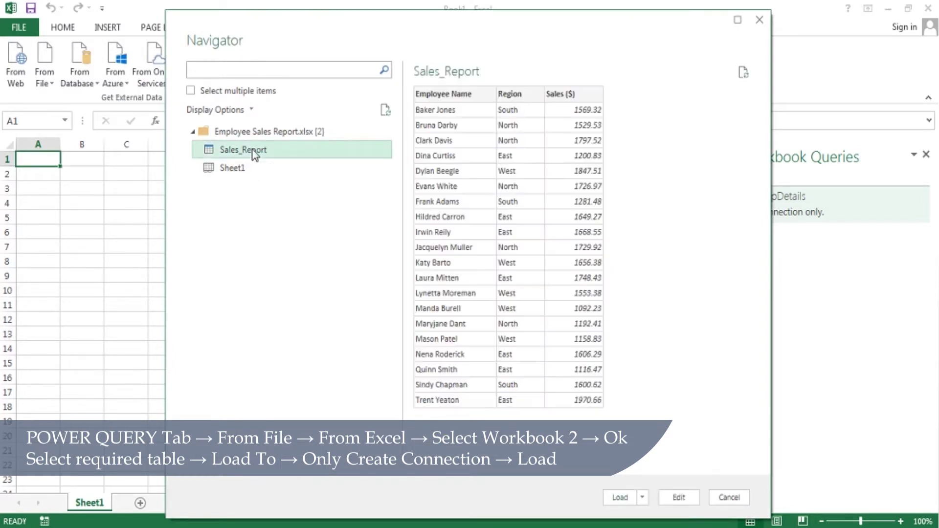
pyautogui.click(644, 497)
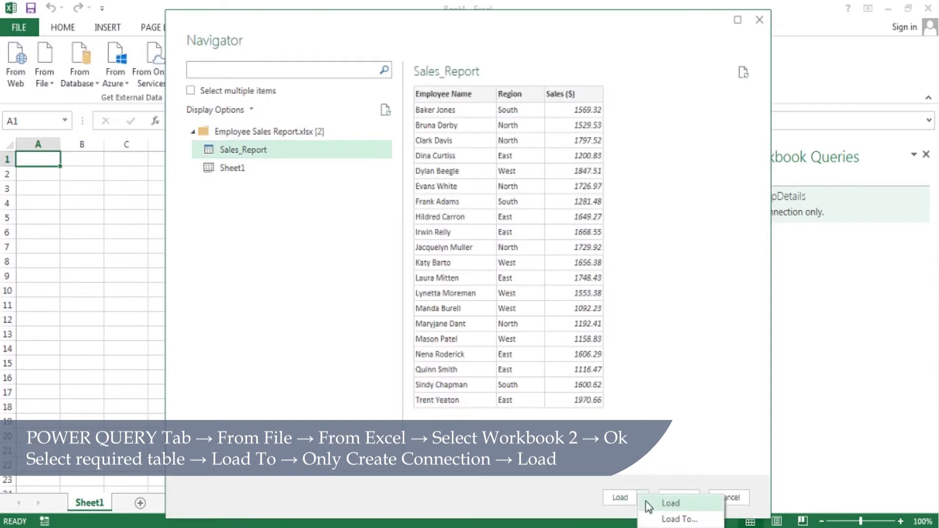
pyautogui.click(678, 519)
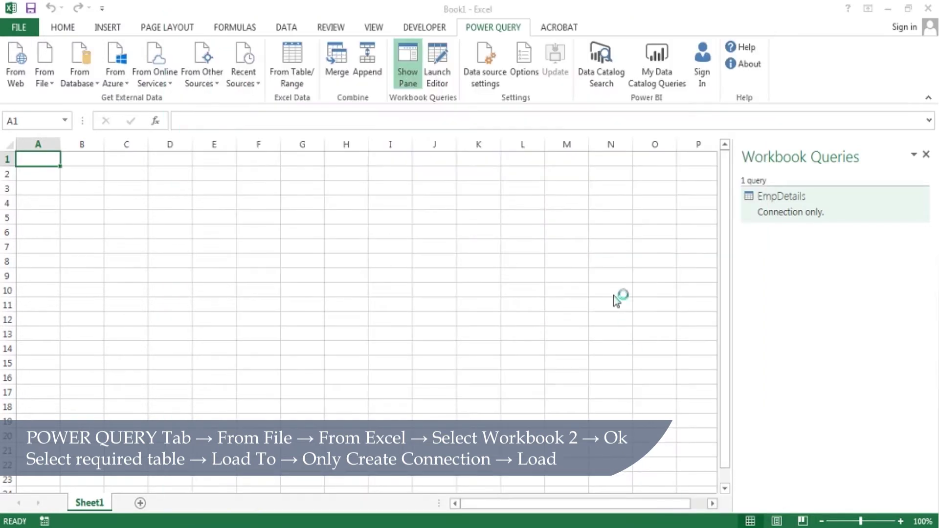
pyautogui.click(382, 224)
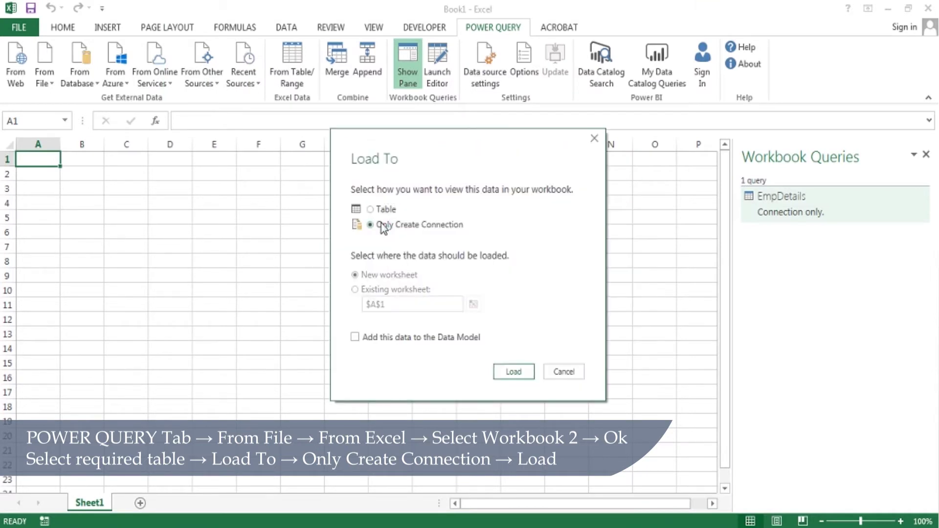
pyautogui.click(513, 372)
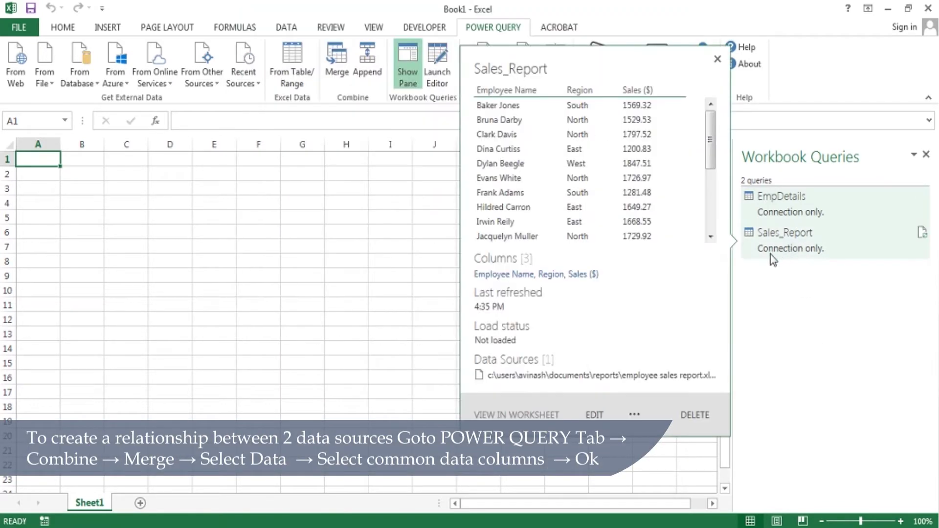
# - Merge EmpDetails with Sales_Report, matching on the Employee Name column in both
pyautogui.click(331, 66)
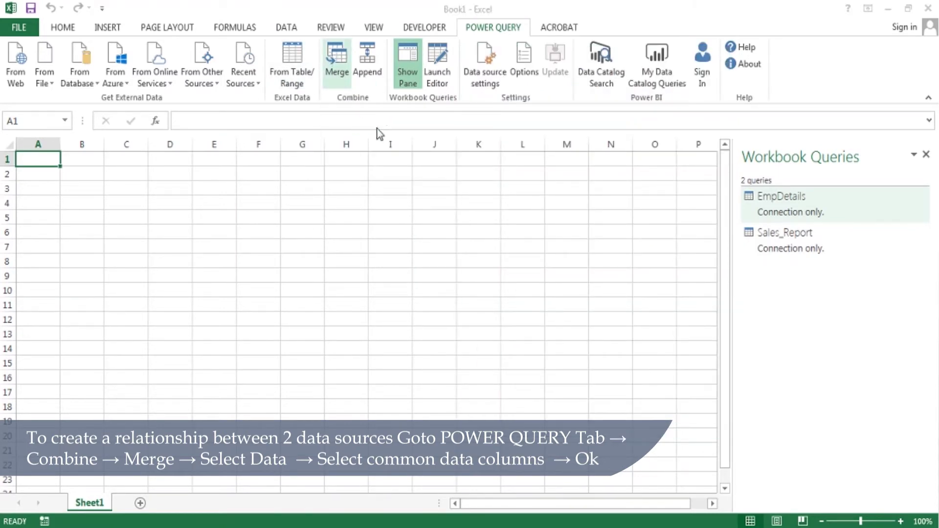
pyautogui.click(335, 128)
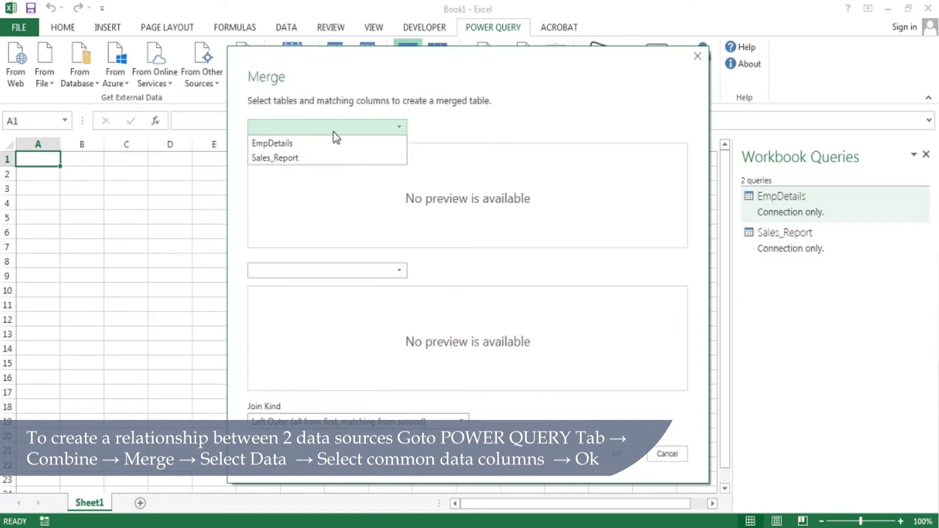
pyautogui.click(276, 143)
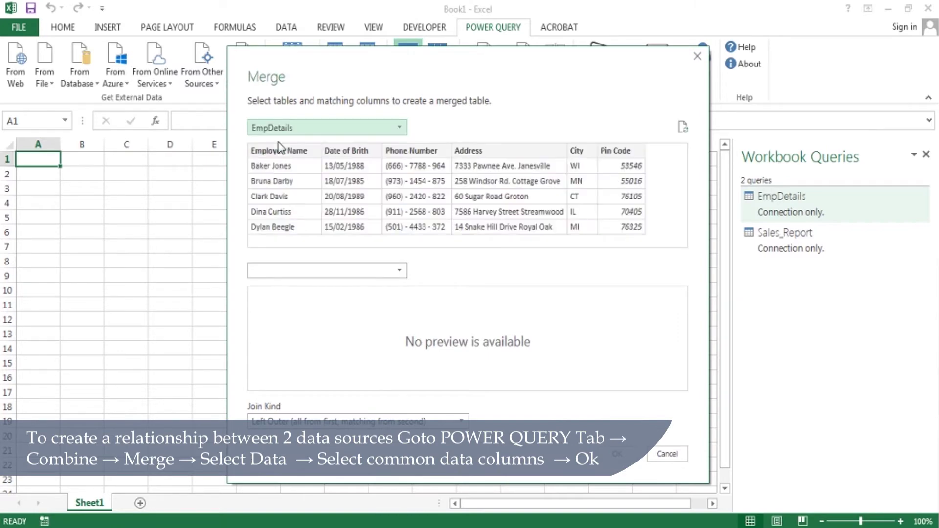
pyautogui.click(272, 156)
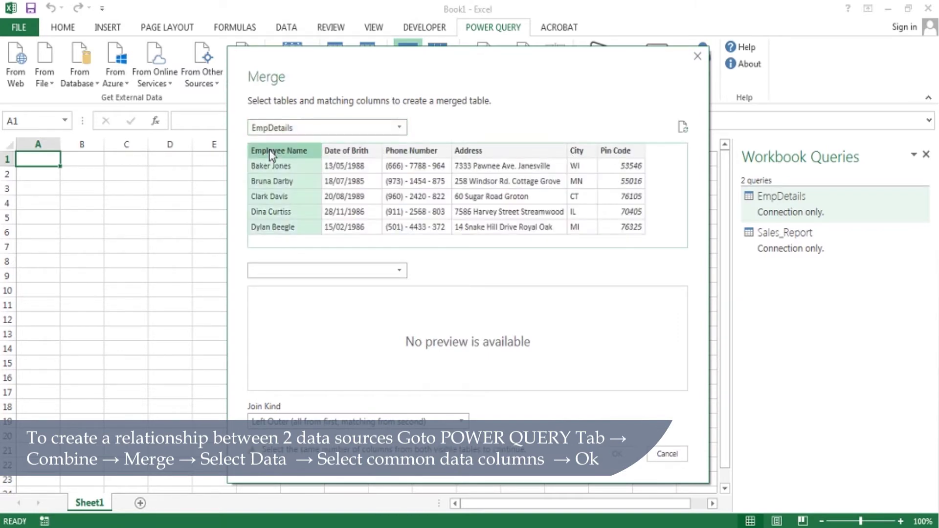
pyautogui.click(330, 271)
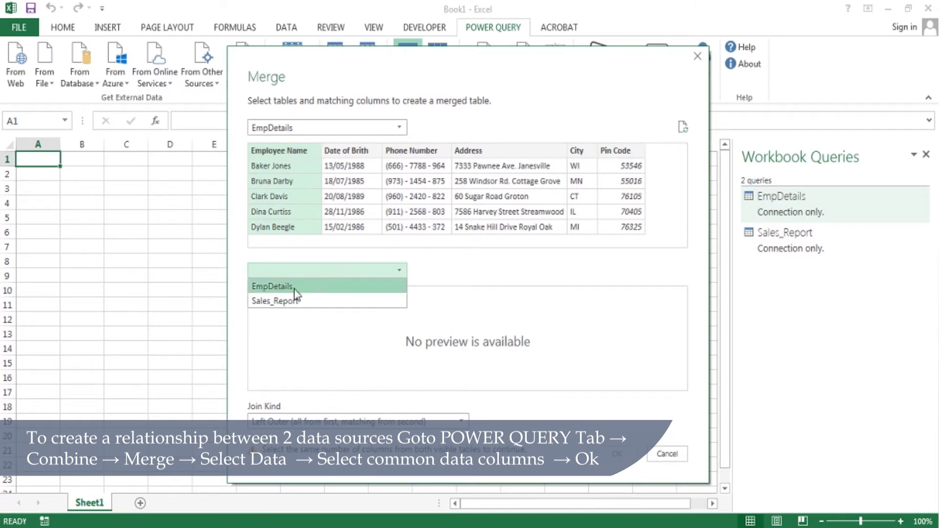
pyautogui.click(279, 301)
pyautogui.click(279, 294)
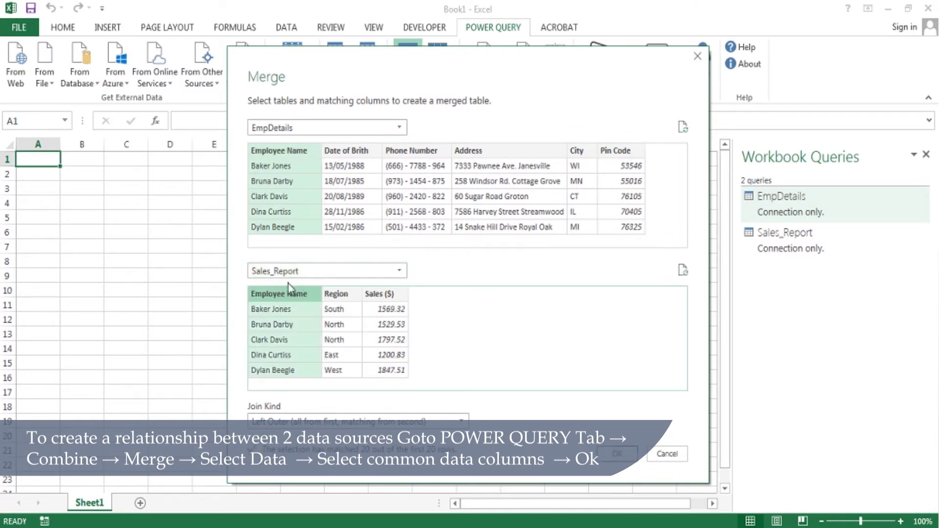
pyautogui.click(604, 455)
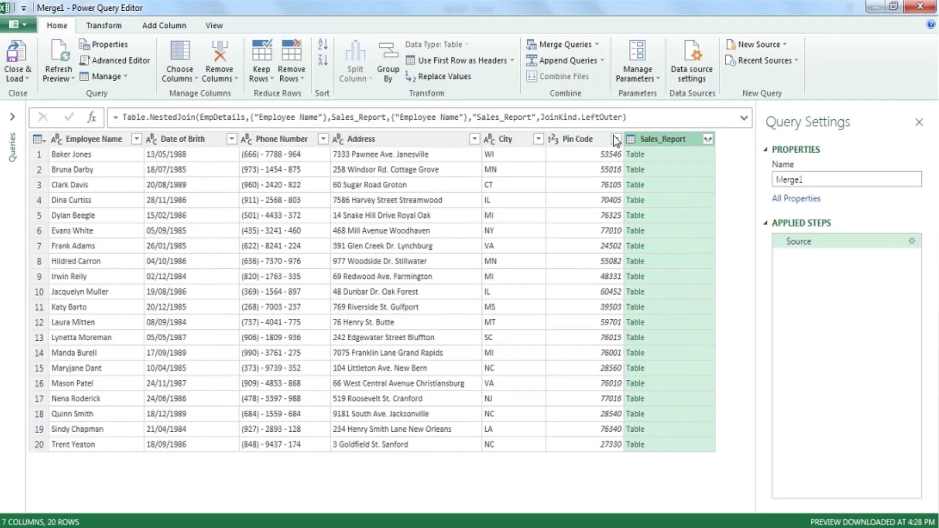
# - Remove the City, Pin Code, Address and Date of Brith columns from Merge1
pyautogui.click(517, 142)
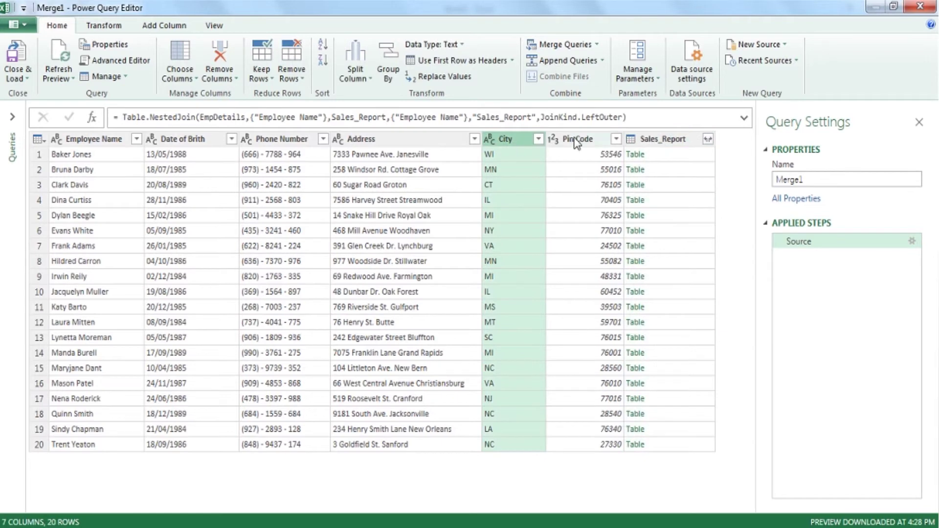
pyautogui.keyDown('ctrl'); pyautogui.click(576, 139); pyautogui.keyUp('ctrl')
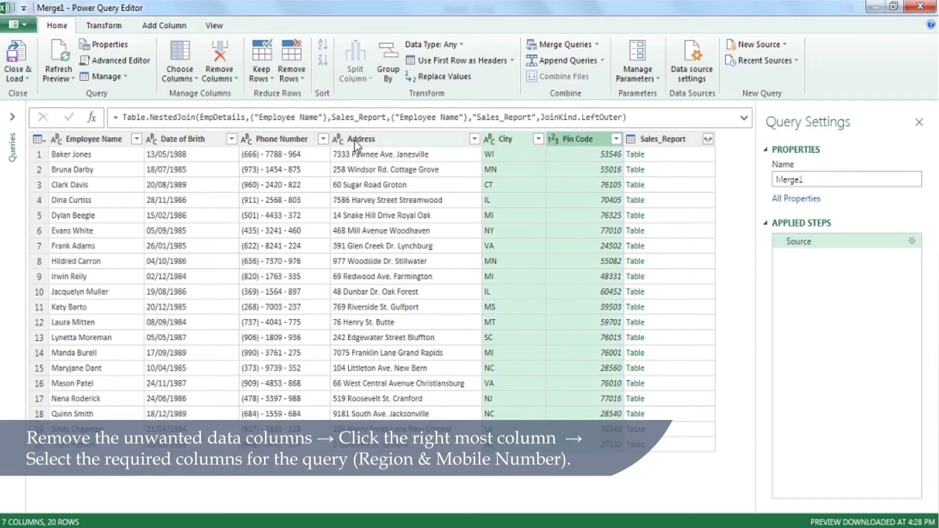
pyautogui.keyDown('ctrl'); pyautogui.click(356, 139); pyautogui.keyUp('ctrl')
pyautogui.keyDown('ctrl'); pyautogui.click(185, 142); pyautogui.keyUp('ctrl')
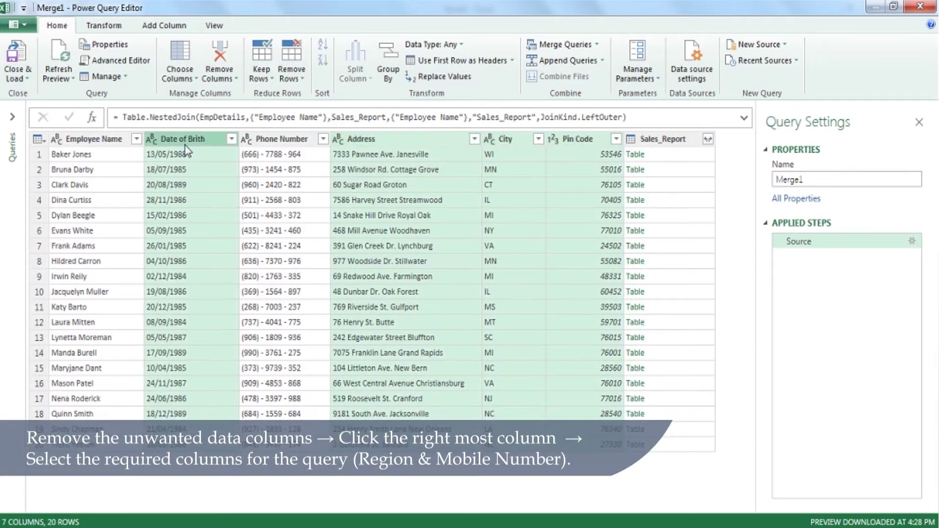
pyautogui.click(291, 77)
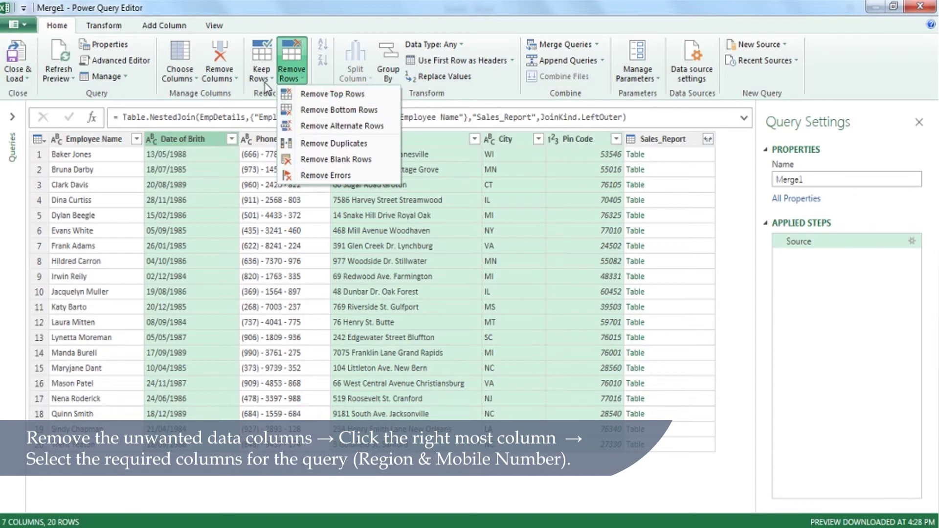
pyautogui.click(231, 79)
pyautogui.click(242, 94)
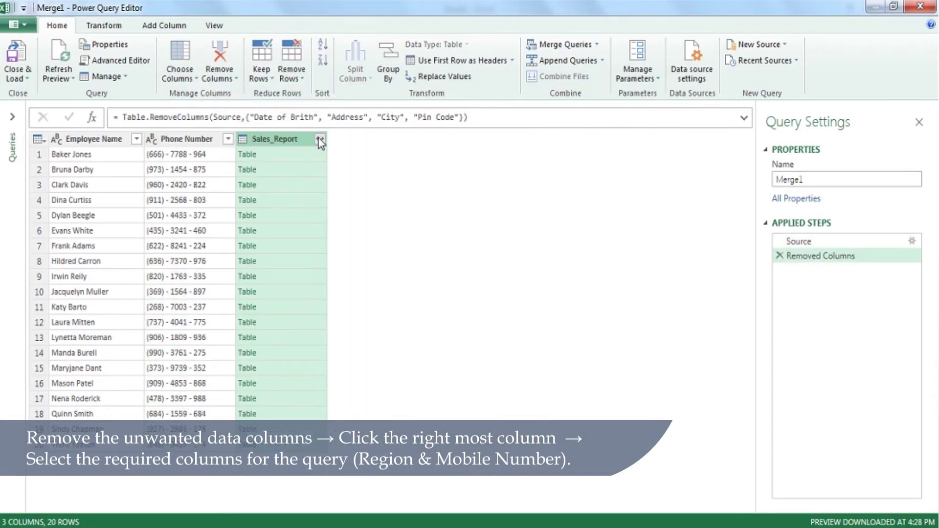
# - Expand the Sales_Report column into only Region and Sales ($)
pyautogui.click(320, 140)
pyautogui.click(118, 197)
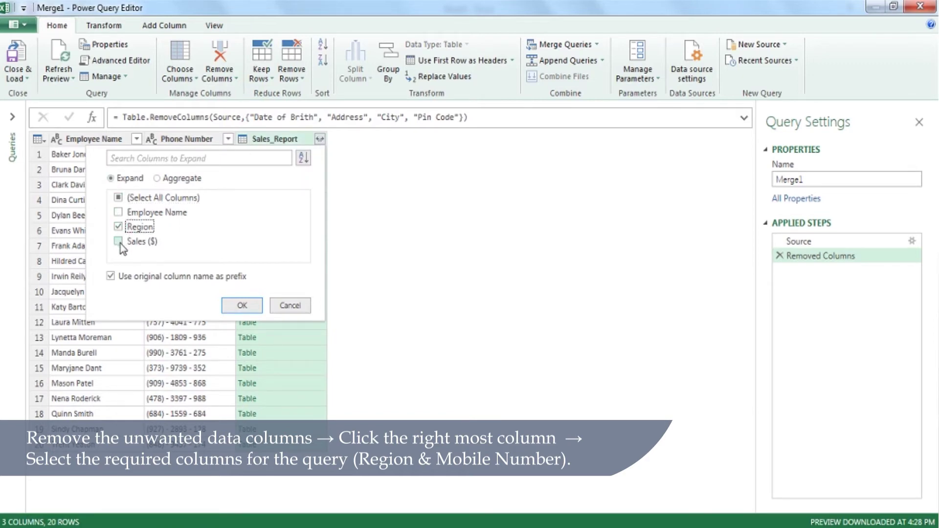
pyautogui.click(254, 307)
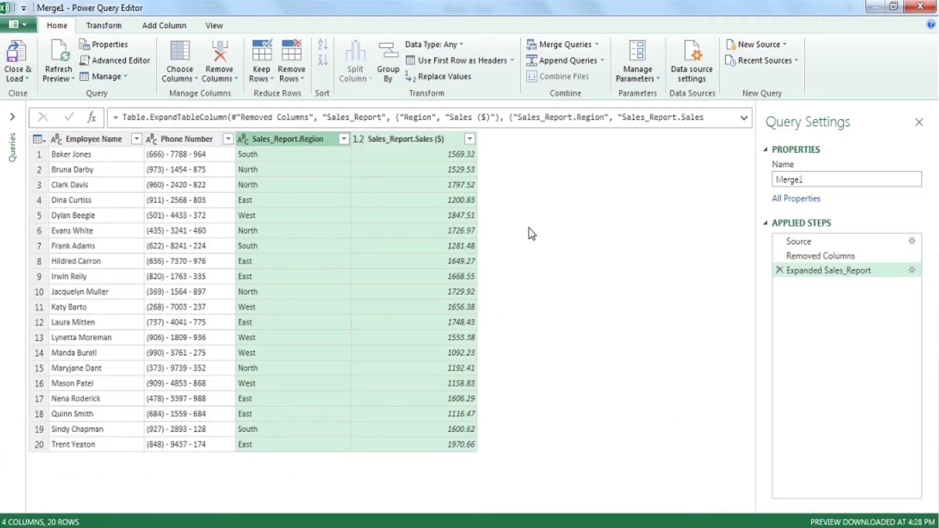
pyautogui.click(25, 80)
pyautogui.click(47, 104)
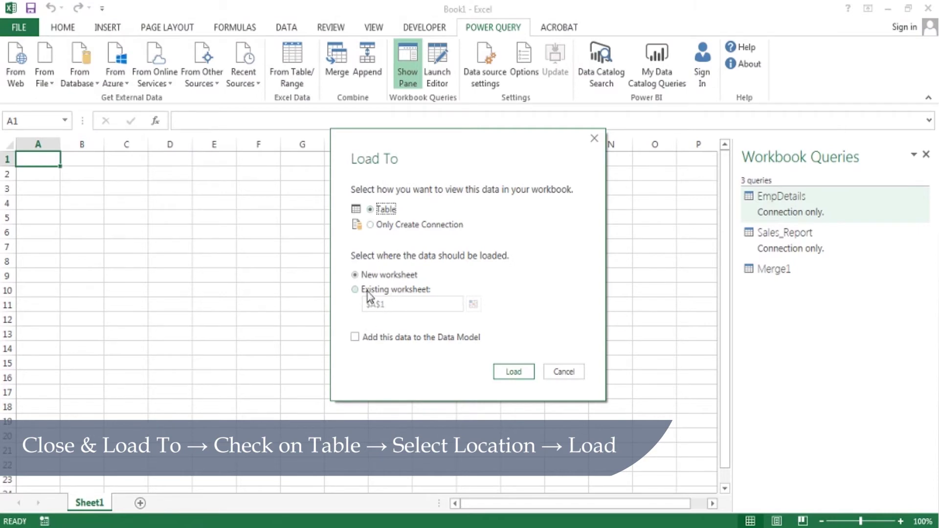
# - Load the Merge1 query onto Sheet1 as a table
pyautogui.click(513, 372)
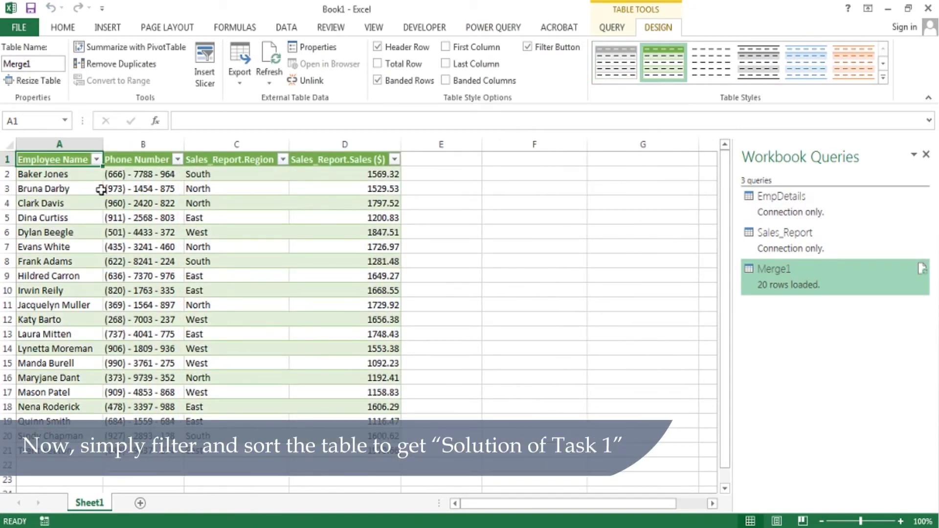
pyautogui.click(283, 160)
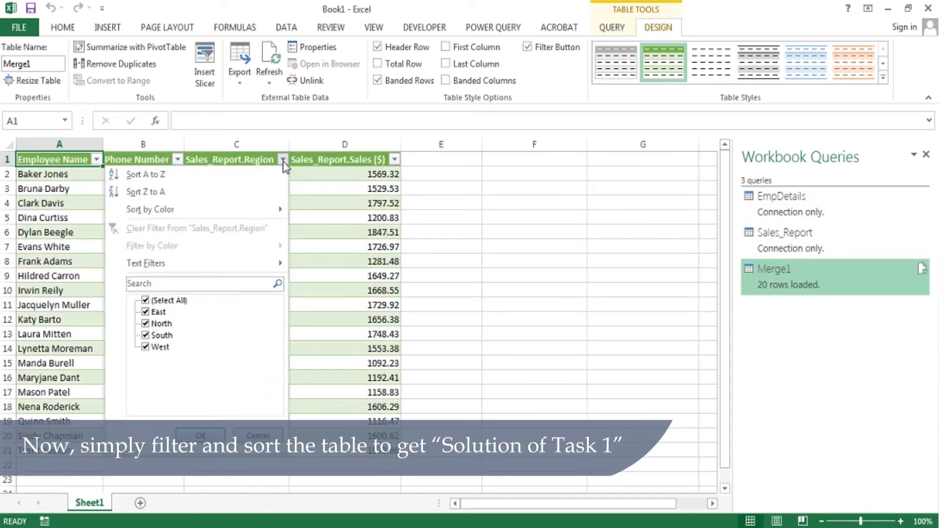
# - Filter Region to North and sort Sales from largest to smallest
pyautogui.click(162, 323)
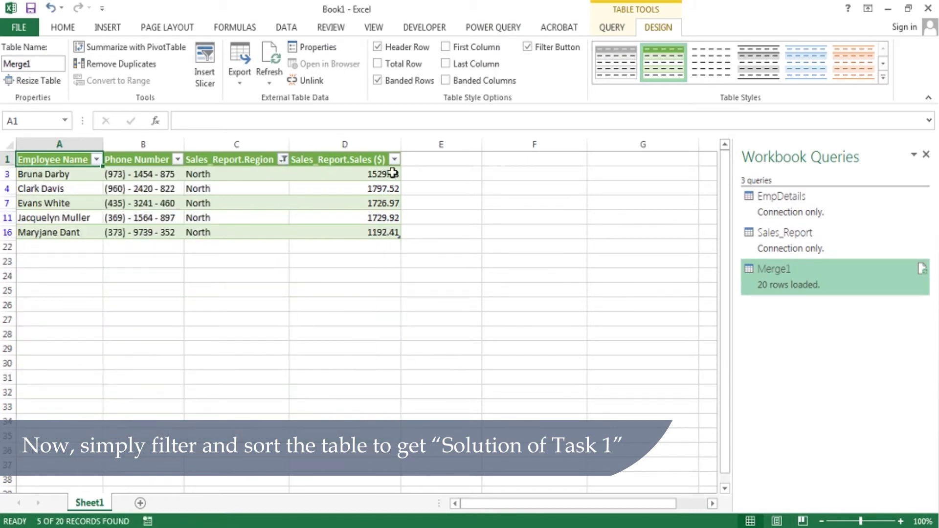
pyautogui.click(394, 160)
pyautogui.click(301, 190)
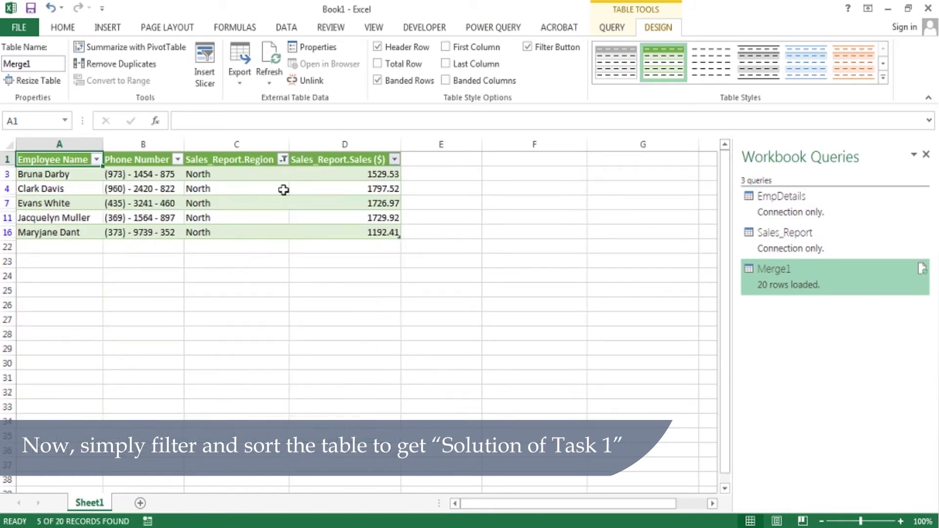
# - Copy the top seller's row A3:D3 to D29, enlarge it to 14 pt, move phone to D30
pyautogui.click(365, 173)
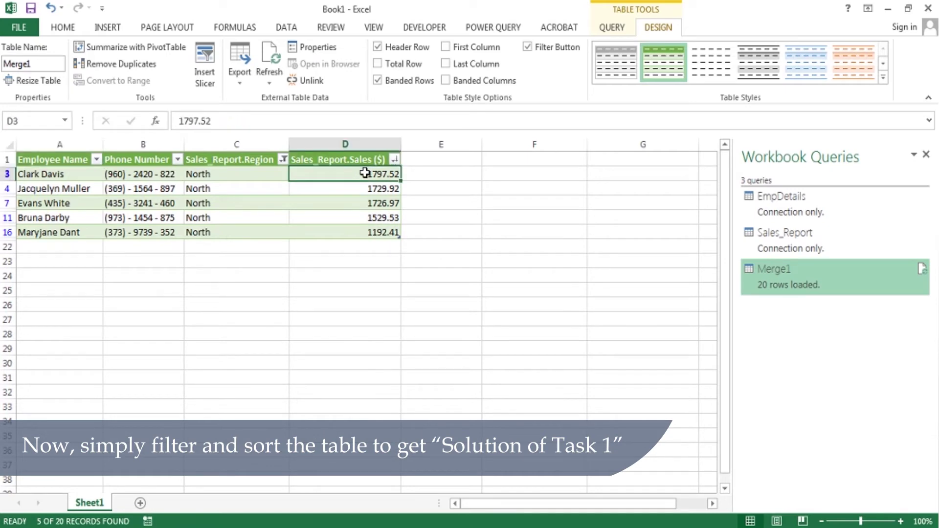
pyautogui.moveTo(89, 178); pyautogui.dragTo(353, 170)
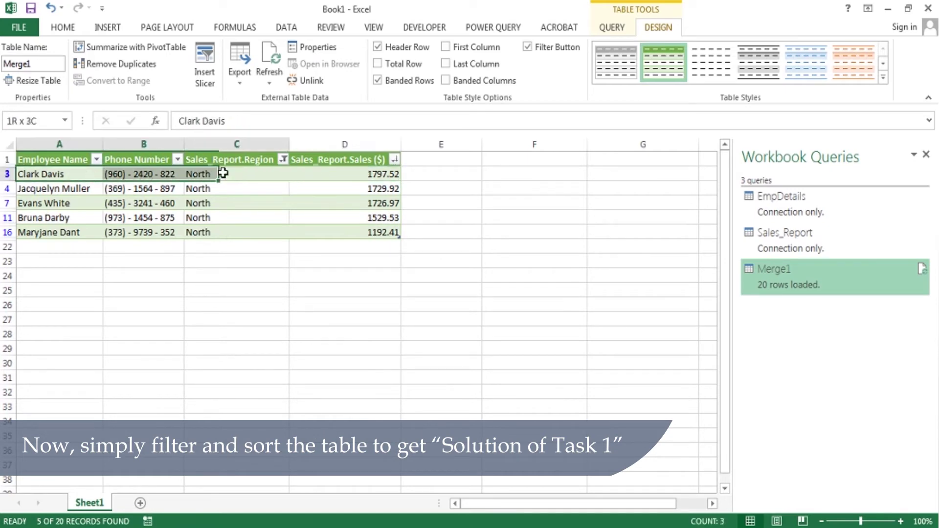
pyautogui.hotkey('ctrl', 'c')
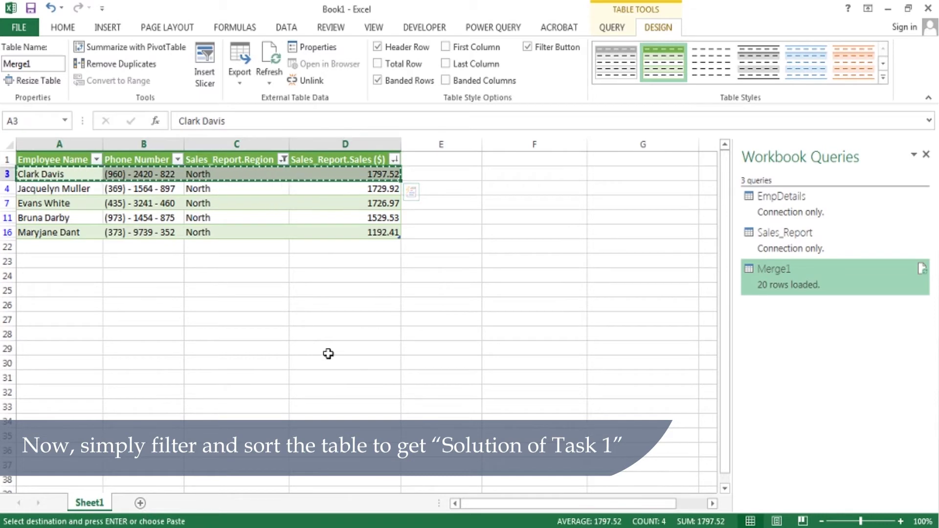
pyautogui.rightClick(340, 350)
pyautogui.click(379, 126)
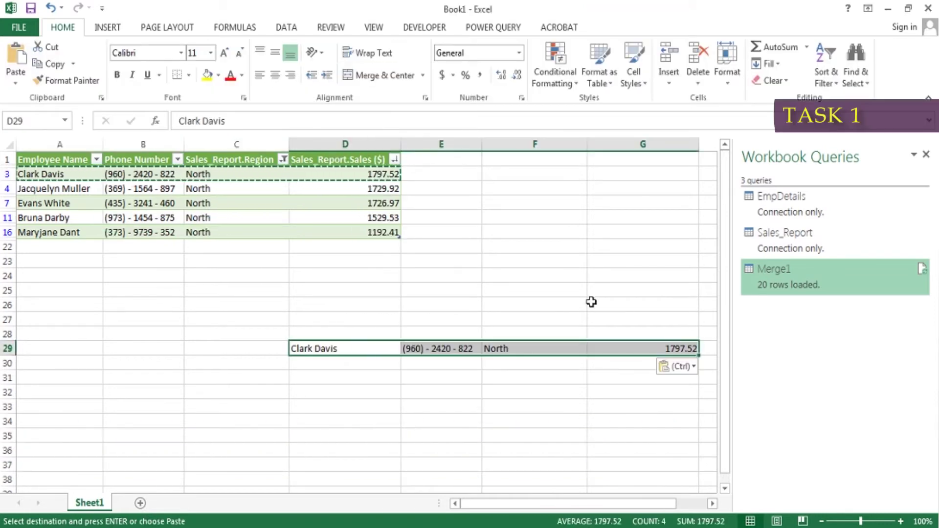
pyautogui.click(226, 52)
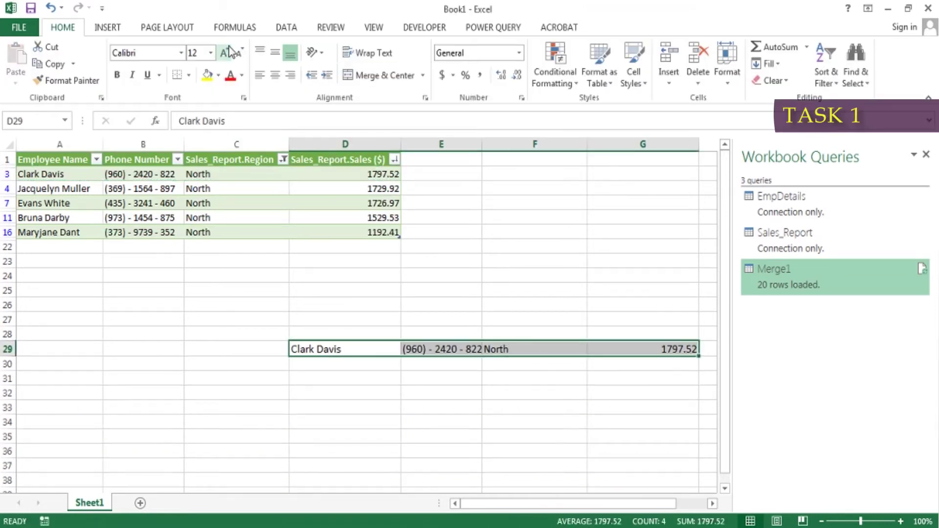
pyautogui.click(227, 51)
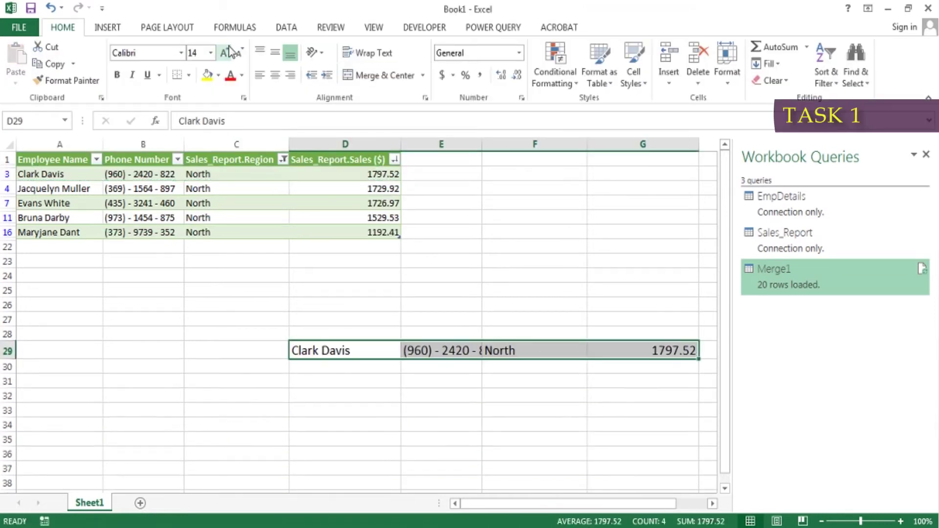
pyautogui.click(442, 351)
pyautogui.moveTo(445, 341); pyautogui.dragTo(365, 362)
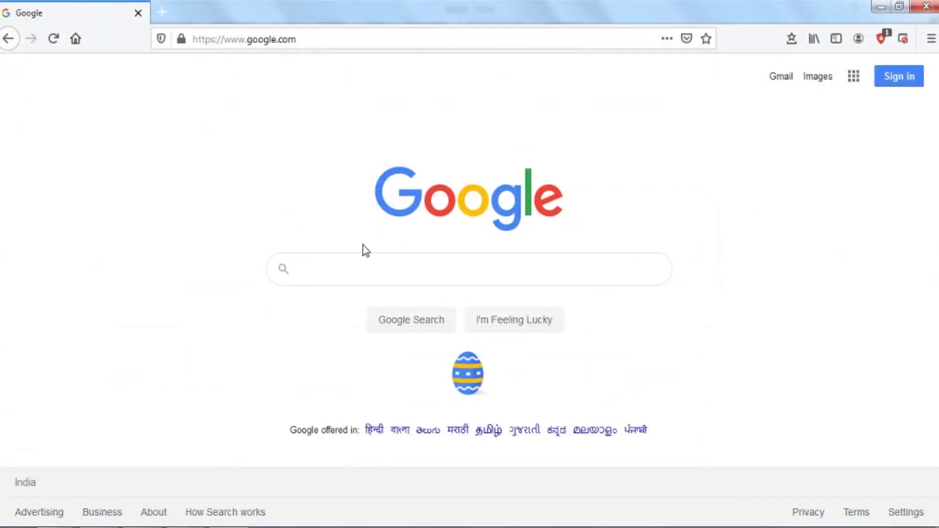
# - Search Google for 'list of districts in uttar pradesh'
pyautogui.click(345, 276)
pyautogui.write('list ')
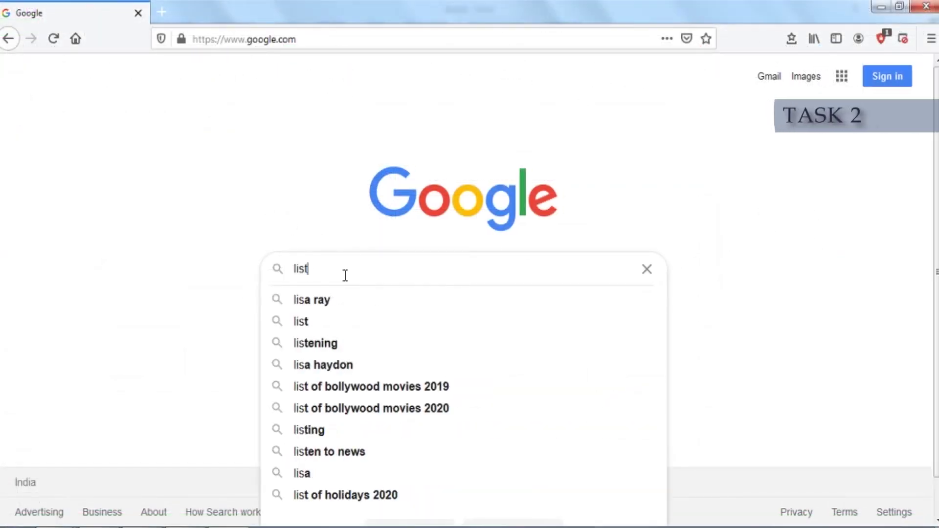
pyautogui.write('of d')
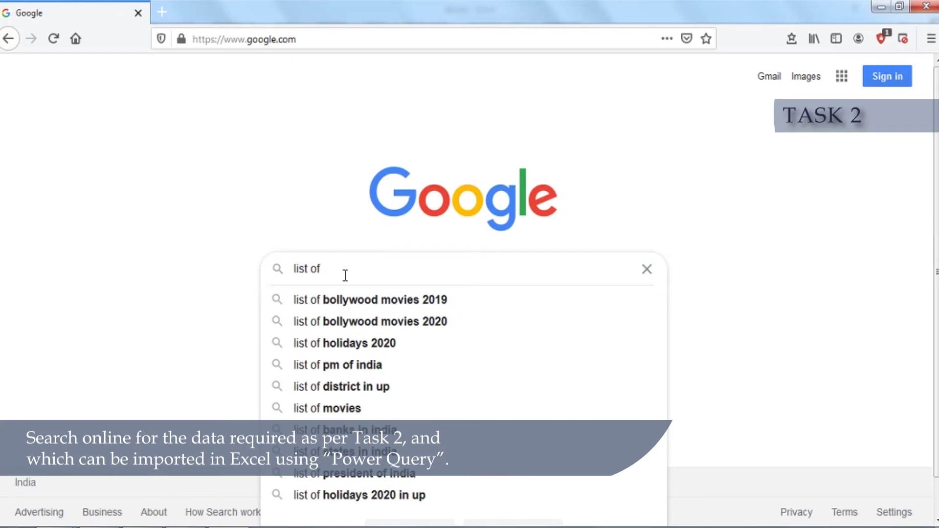
pyautogui.write('istricts in uttar pradesh')
pyautogui.press('Return')
pyautogui.scroll(-5, 258, 308)
# - Open the Wikipedia districts result in a new tab and copy its web address
pyautogui.rightClick(252, 356)
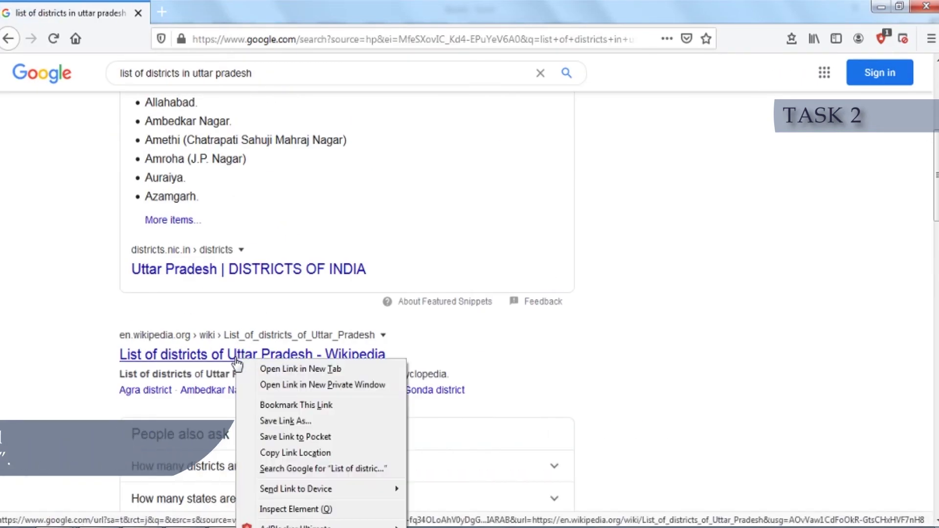
pyautogui.click(300, 369)
pyautogui.hotkey('ctrl', 'Tab')
pyautogui.scroll(-5, 274, 245)
pyautogui.scroll(-10, 290, 224)
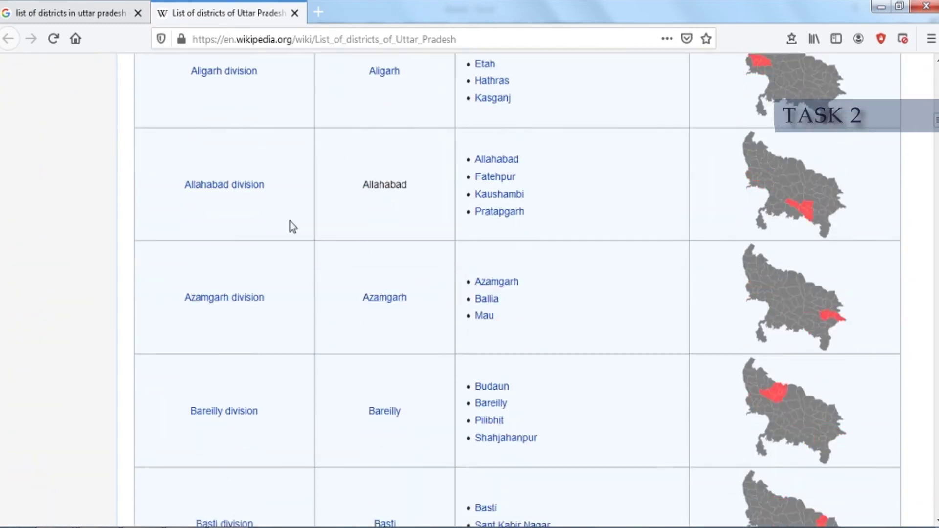
pyautogui.scroll(-10, 290, 224)
pyautogui.scroll(-10, 291, 224)
pyautogui.scroll(4, 121, 254)
pyautogui.scroll(7, 512, 201)
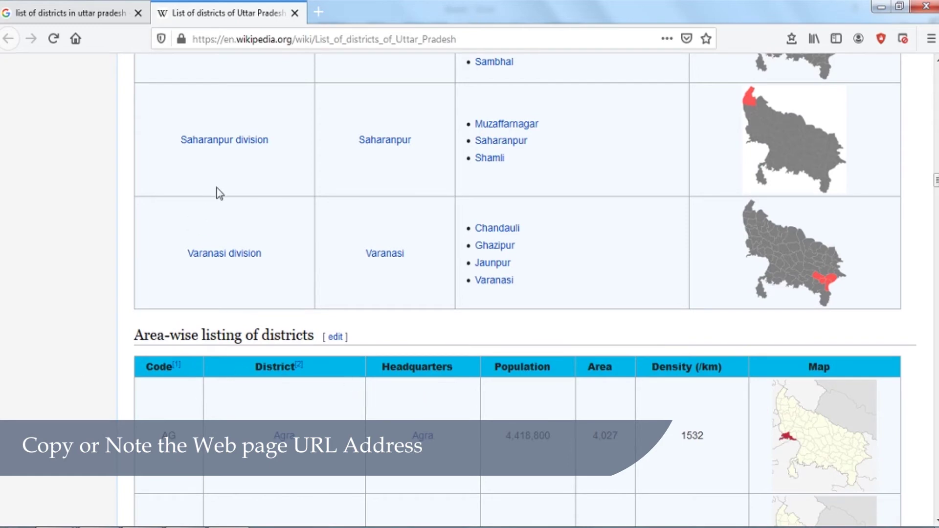
pyautogui.click(305, 39)
pyautogui.rightClick(311, 40)
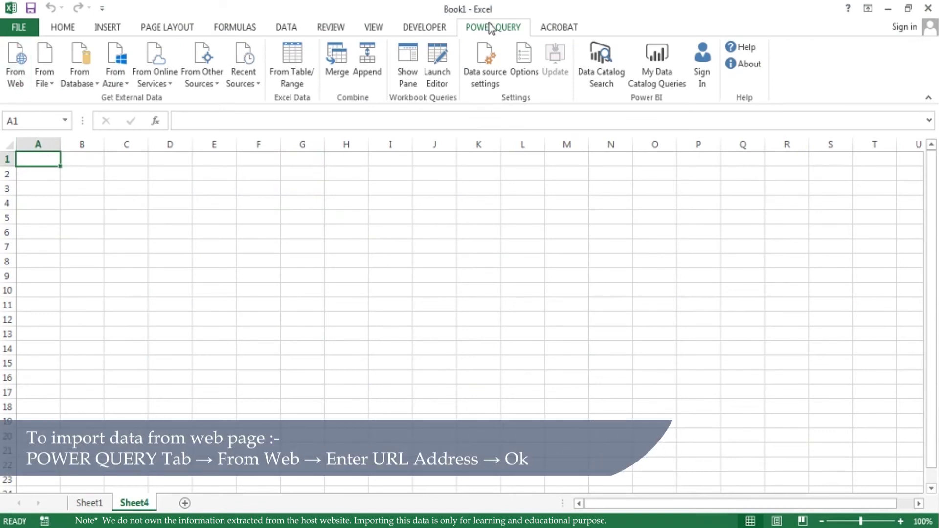
# - Connect to the Wikipedia page From Web and choose the Area-wise listing of districts table
pyautogui.click(15, 76)
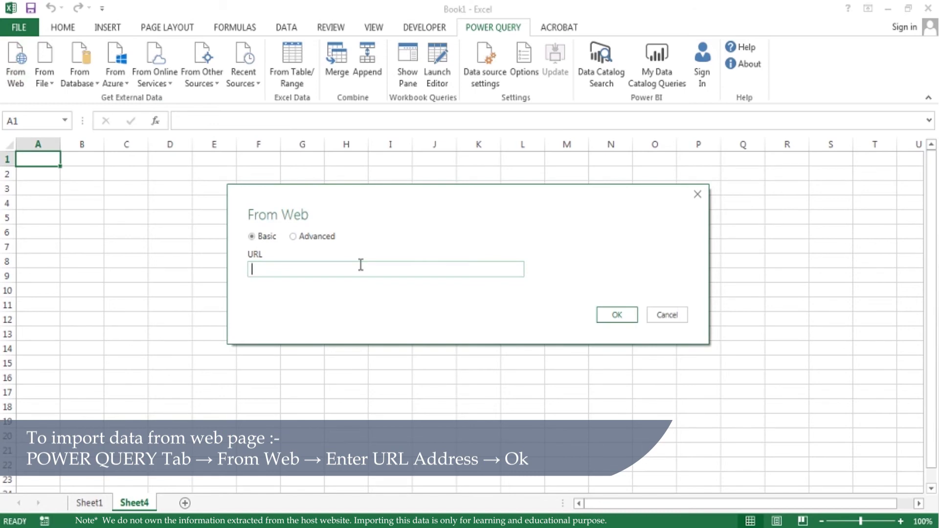
pyautogui.click(617, 316)
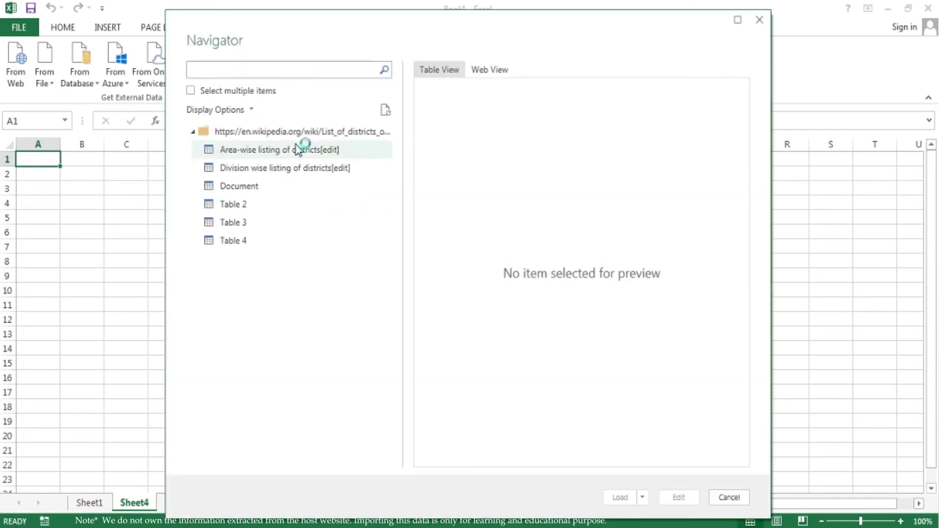
pyautogui.click(268, 151)
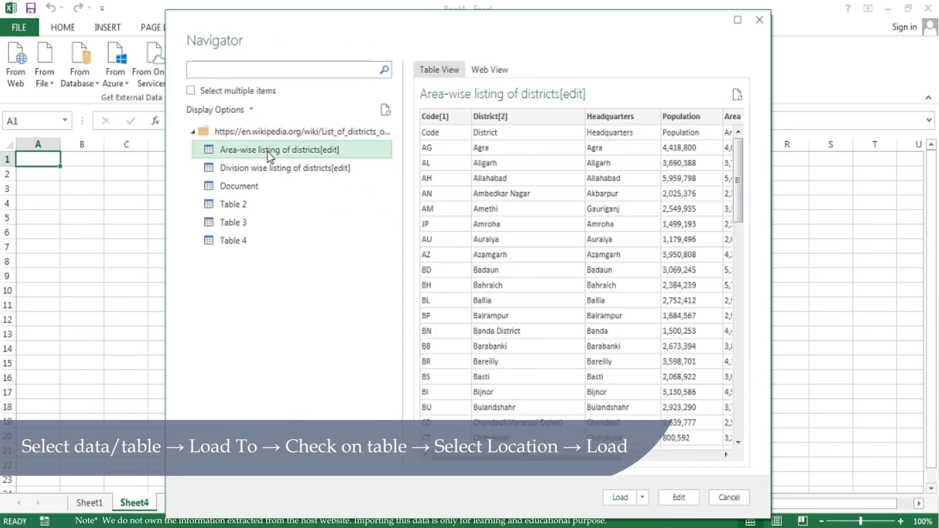
pyautogui.click(289, 171)
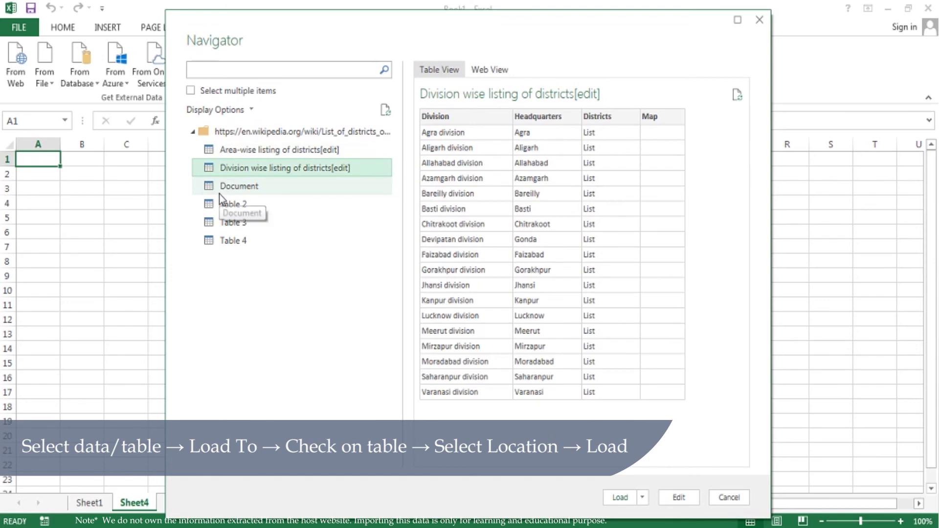
pyautogui.click(229, 205)
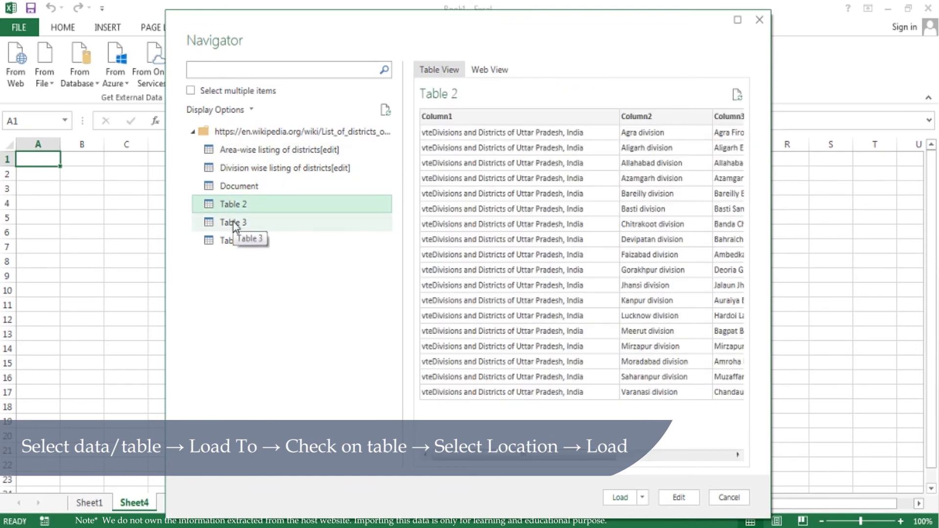
pyautogui.click(234, 224)
pyautogui.click(232, 241)
pyautogui.click(245, 151)
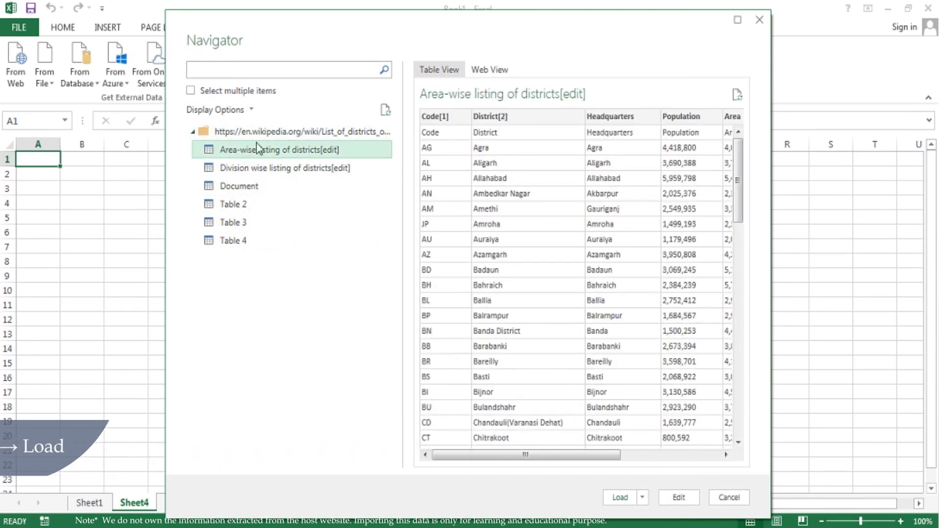
pyautogui.moveTo(515, 454)
pyautogui.mouseDown()
pyautogui.moveTo(671, 455)
pyautogui.moveTo(514, 455)
pyautogui.mouseUp()
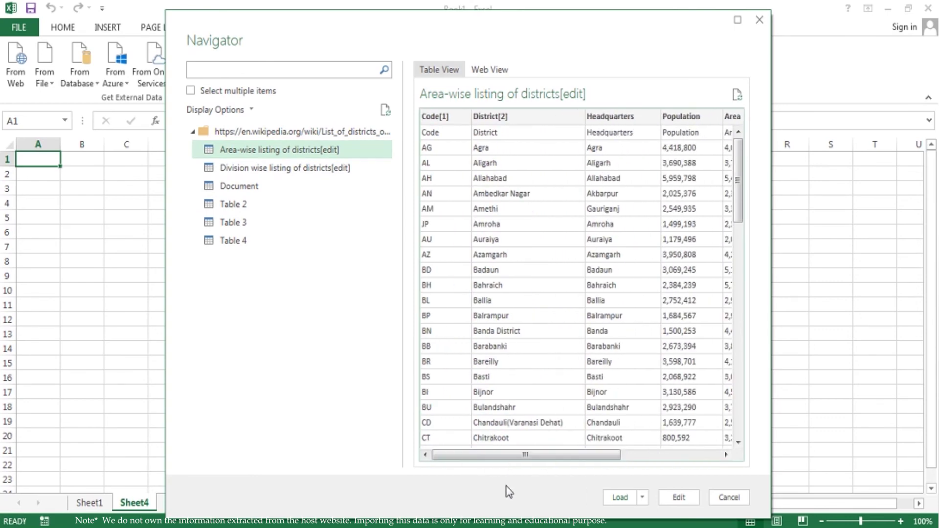
# - Load the districts table as a table into the existing worksheet at $A$1
pyautogui.click(643, 498)
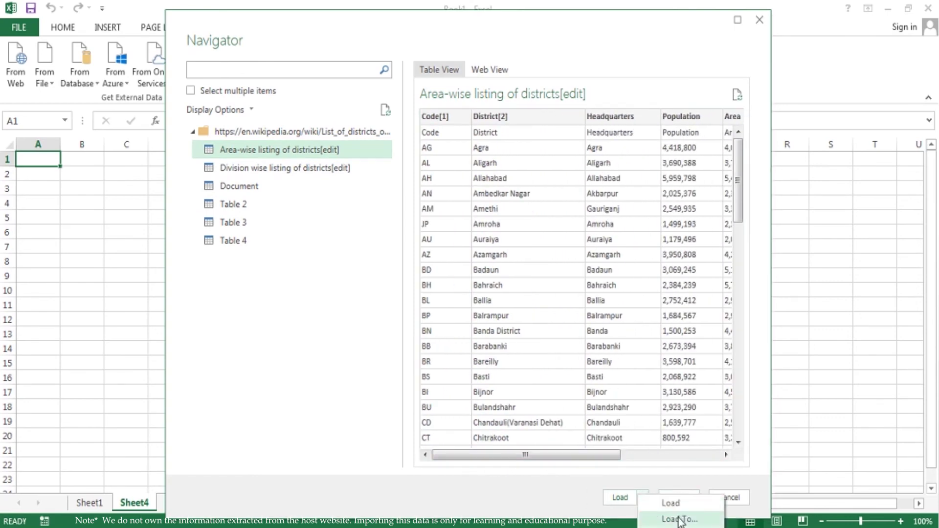
pyautogui.click(680, 520)
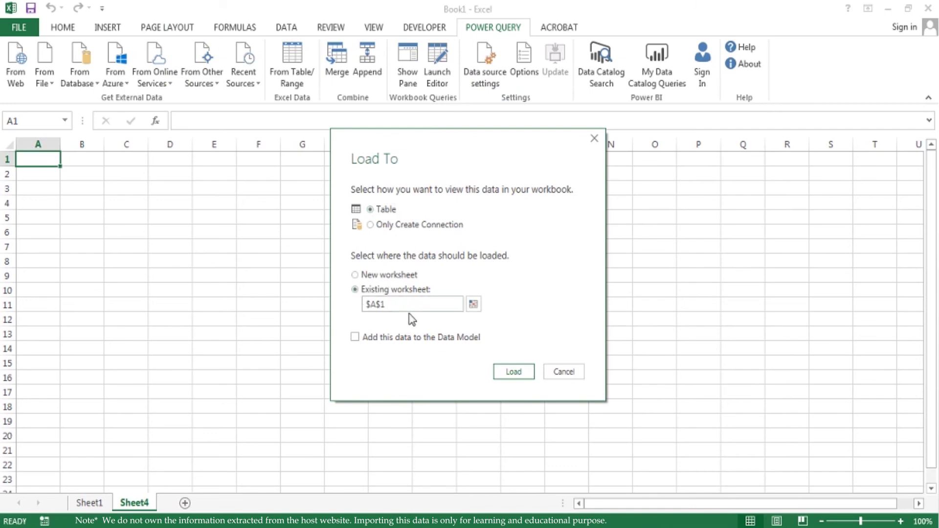
pyautogui.click(527, 375)
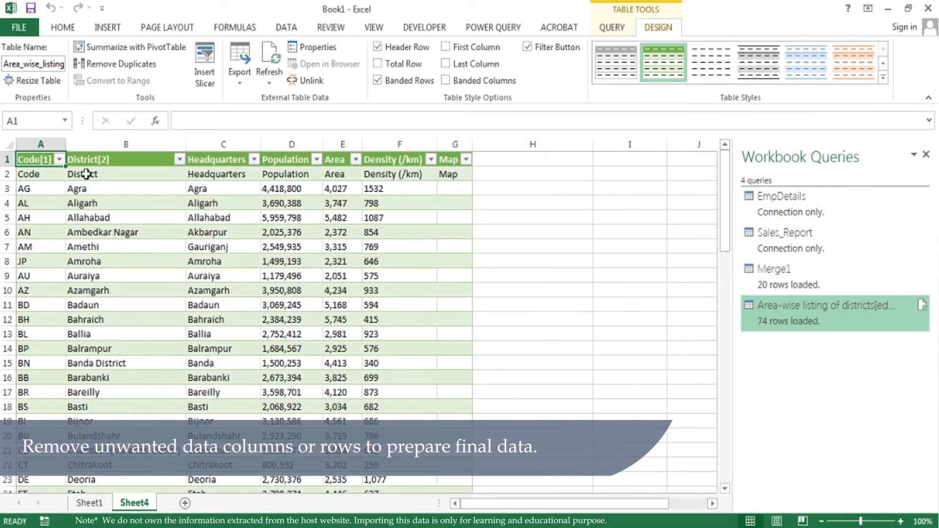
# - Delete the Map column G and the Headquarters column C
pyautogui.click(223, 144)
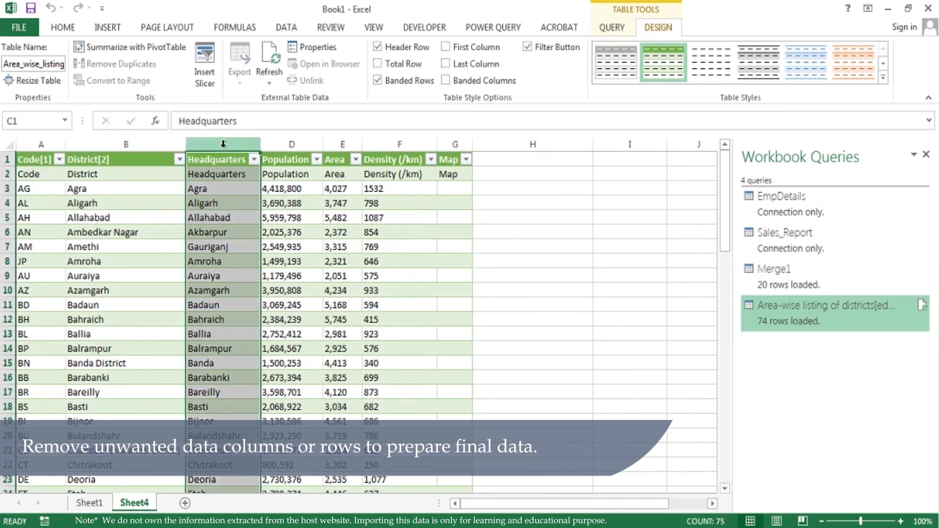
pyautogui.keyDown('ctrl'); pyautogui.click(452, 145); pyautogui.keyUp('ctrl')
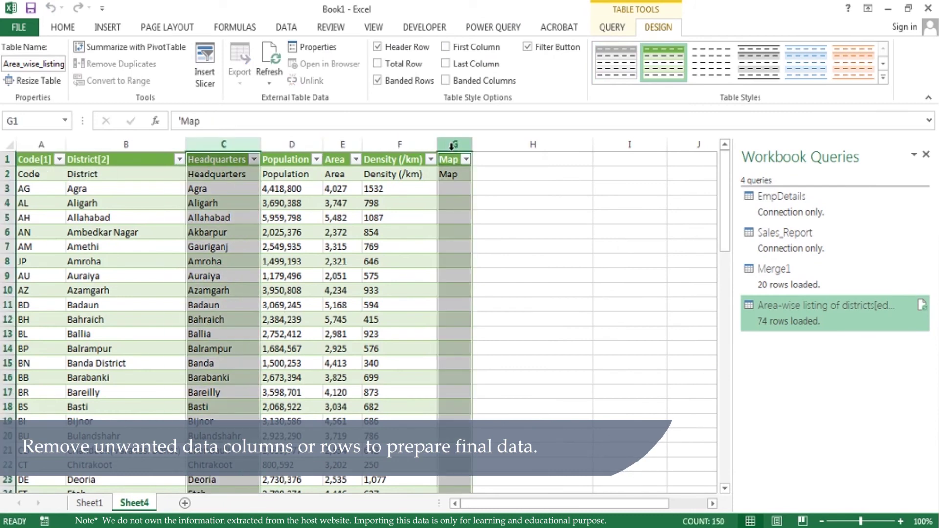
pyautogui.rightClick(452, 149)
pyautogui.press('Escape')
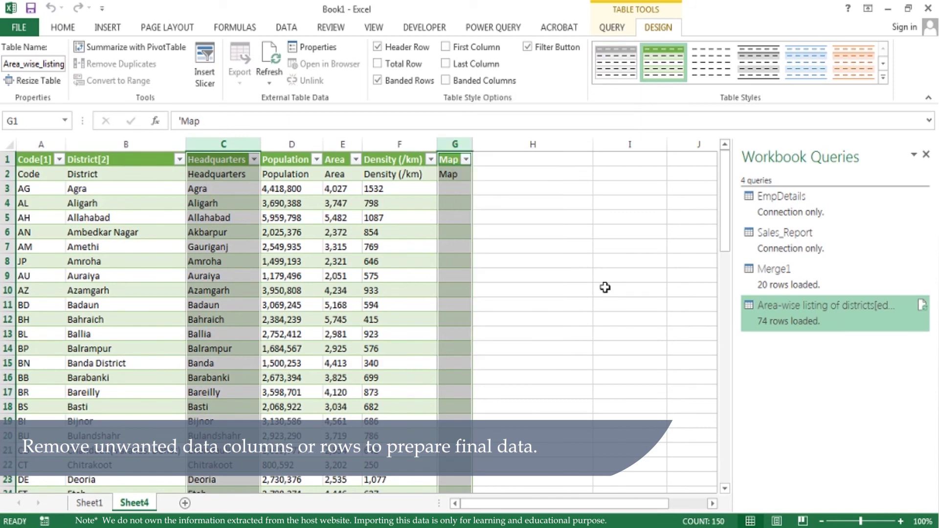
pyautogui.click(607, 287)
pyautogui.click(454, 144)
pyautogui.rightClick(452, 146)
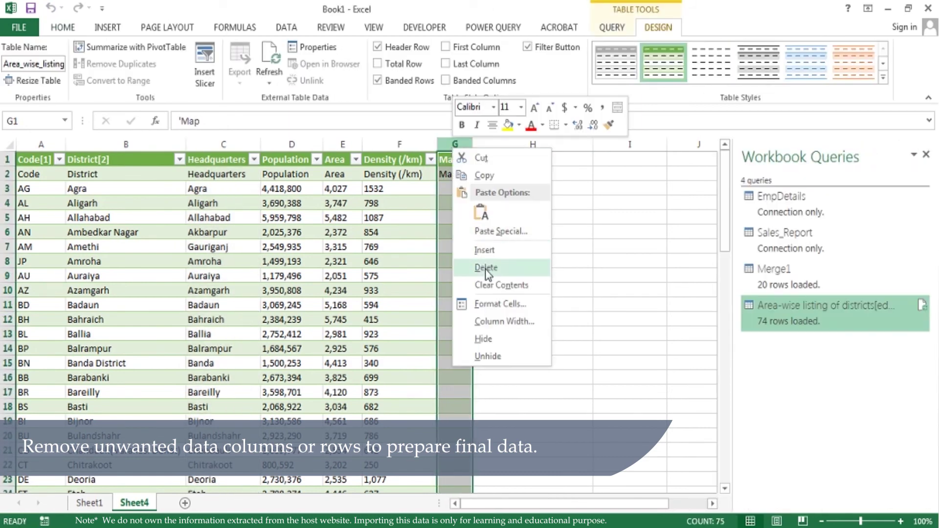
pyautogui.click(485, 266)
pyautogui.click(488, 209)
pyautogui.click(230, 145)
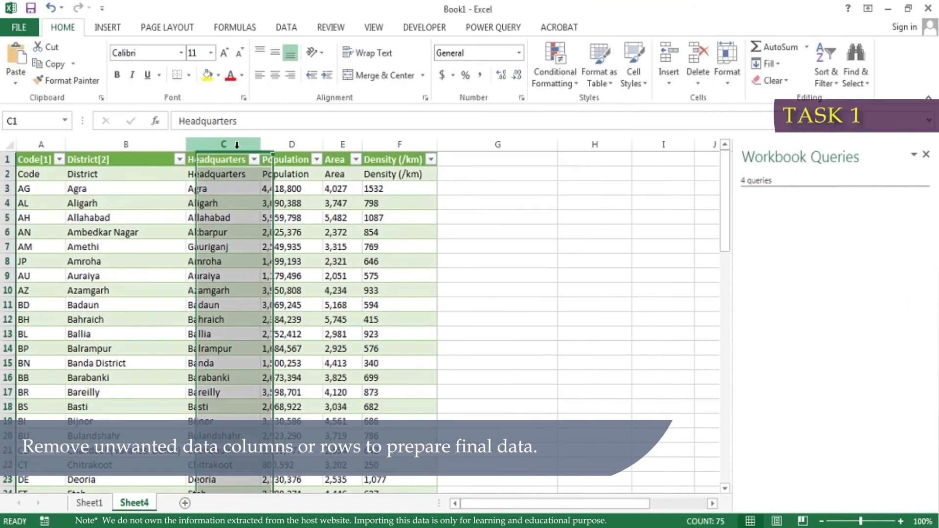
pyautogui.rightClick(239, 147)
pyautogui.click(271, 268)
pyautogui.click(340, 213)
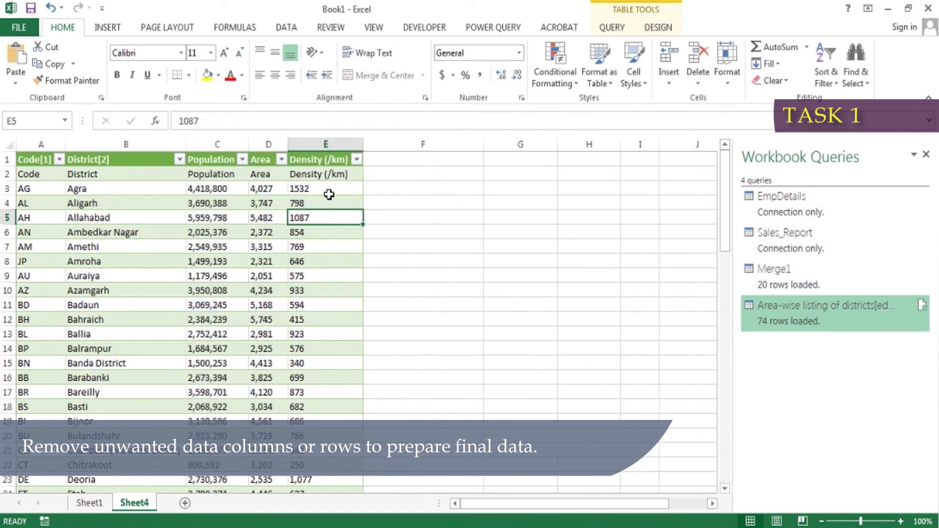
# - Delete the repeated header row 2
pyautogui.click(12, 174)
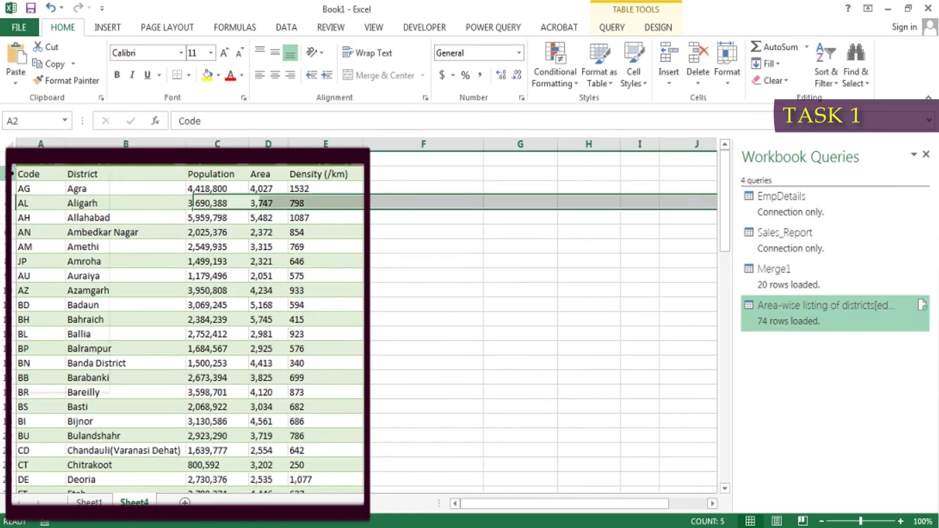
pyautogui.rightClick(12, 174)
pyautogui.click(44, 292)
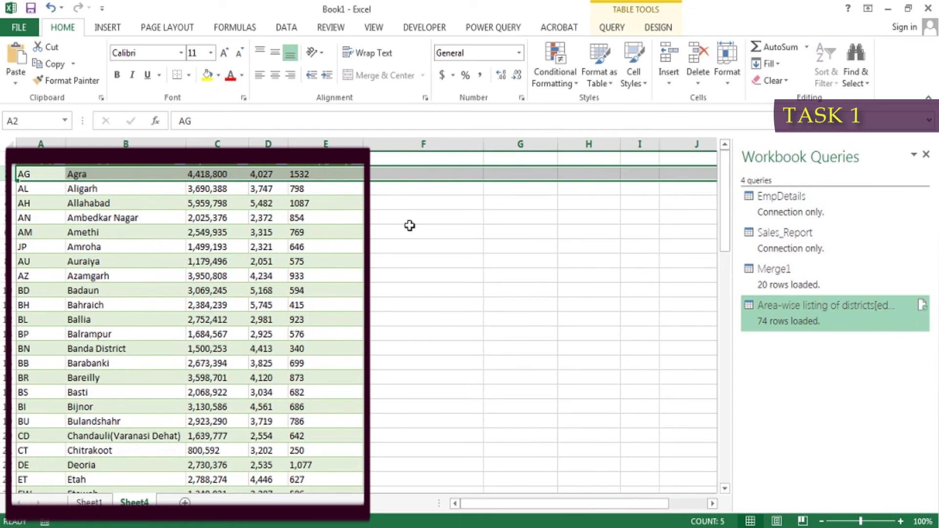